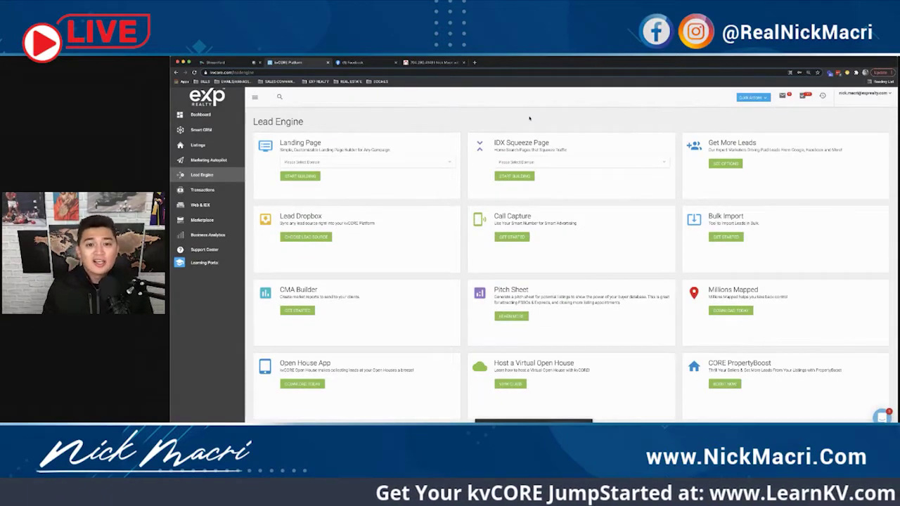
Step: Zoom the Chrome page in by two steps from the browser menu
left_click(882, 72)
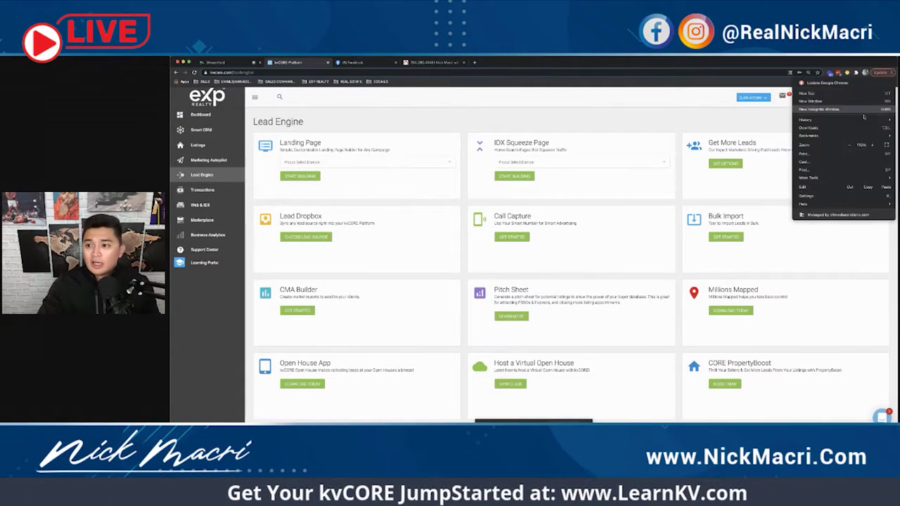
left_click(873, 145)
left_click(521, 129)
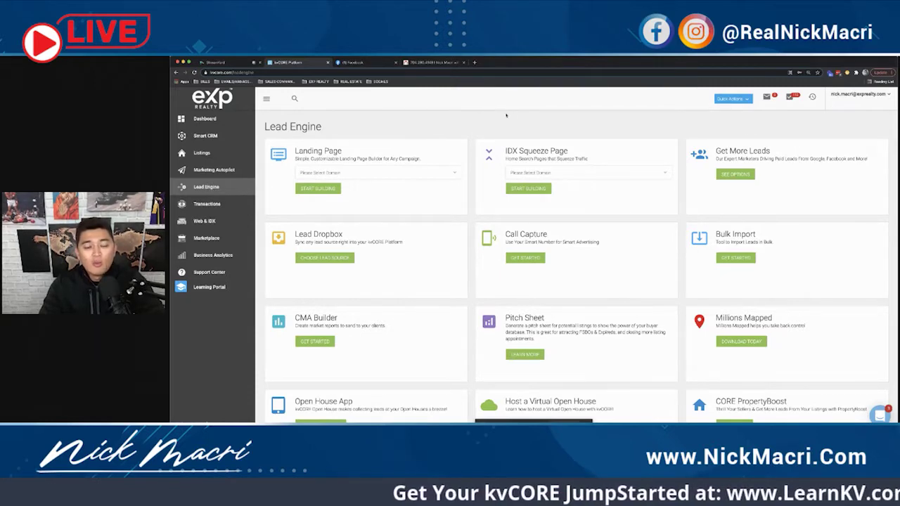
Step: Choose the agent's website domain for the IDX squeeze page and start building it
left_click_drag(505, 151, 568, 151)
left_click(586, 152)
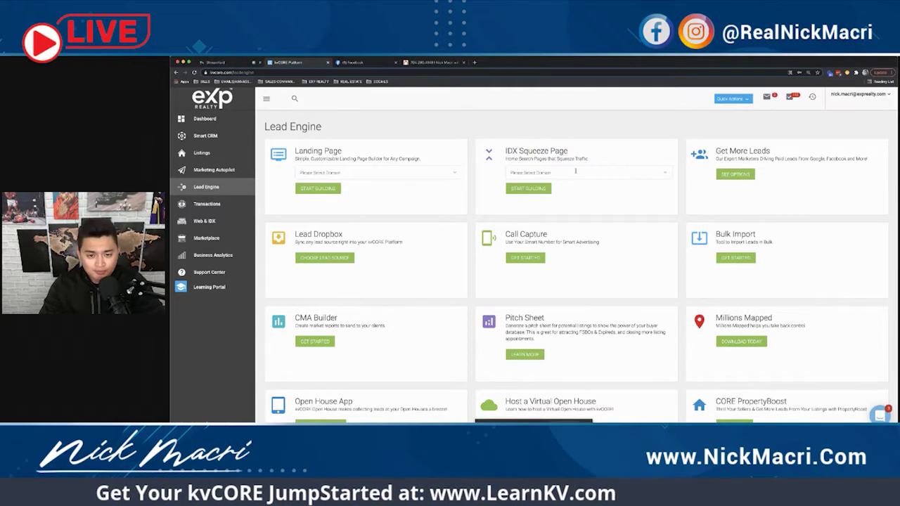
left_click(575, 171)
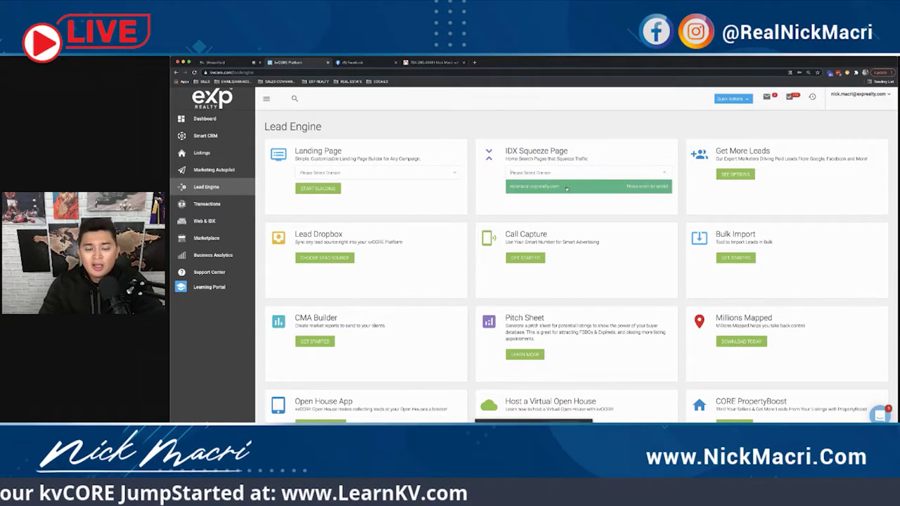
left_click(567, 187)
left_click(528, 188)
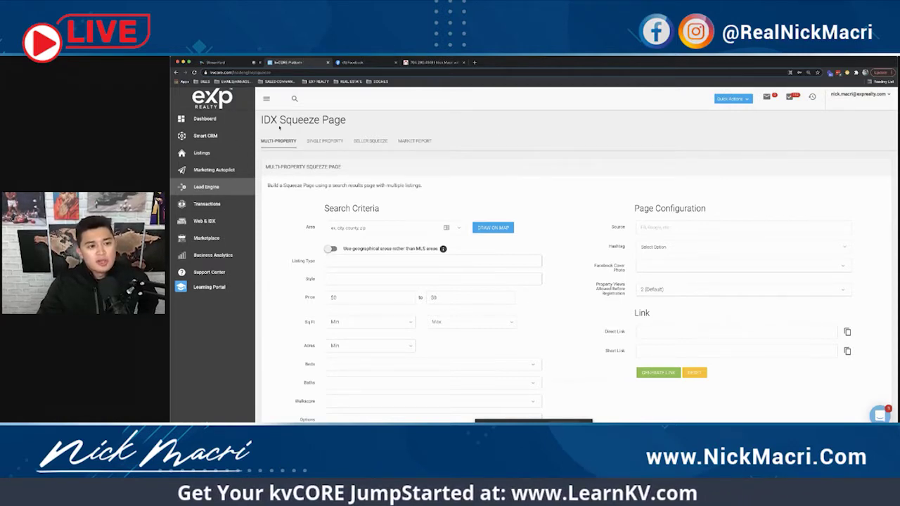
Step: Open the SINGLE PROPERTY squeeze page form with its Source, Hashtag and Listing ID fields
left_click(317, 141)
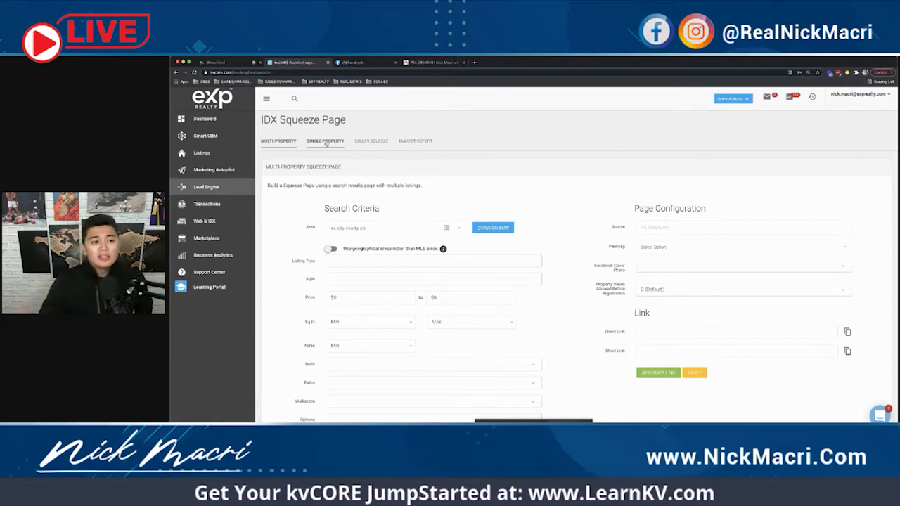
left_click_drag(270, 121, 353, 123)
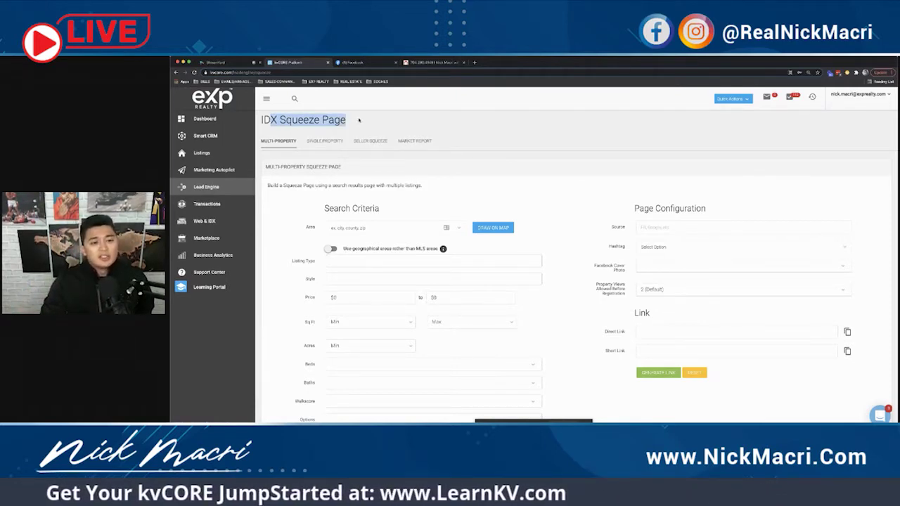
left_click(358, 121)
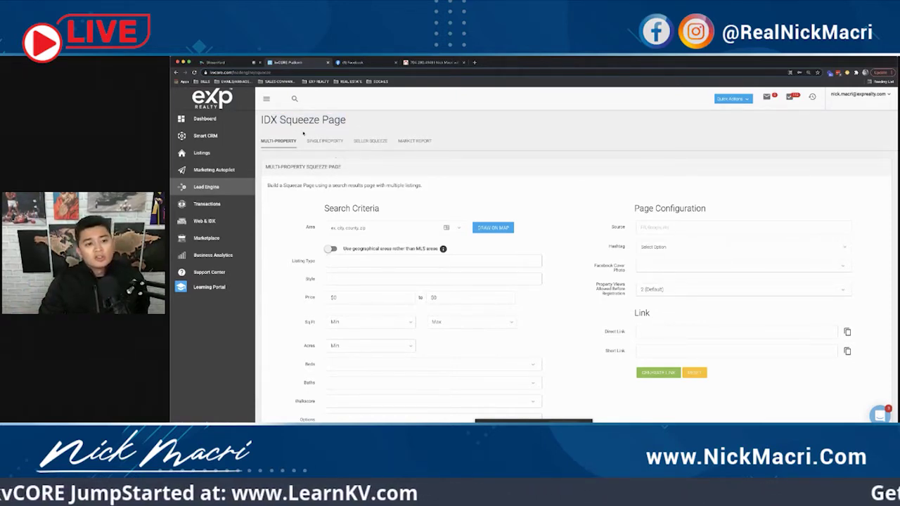
left_click(324, 141)
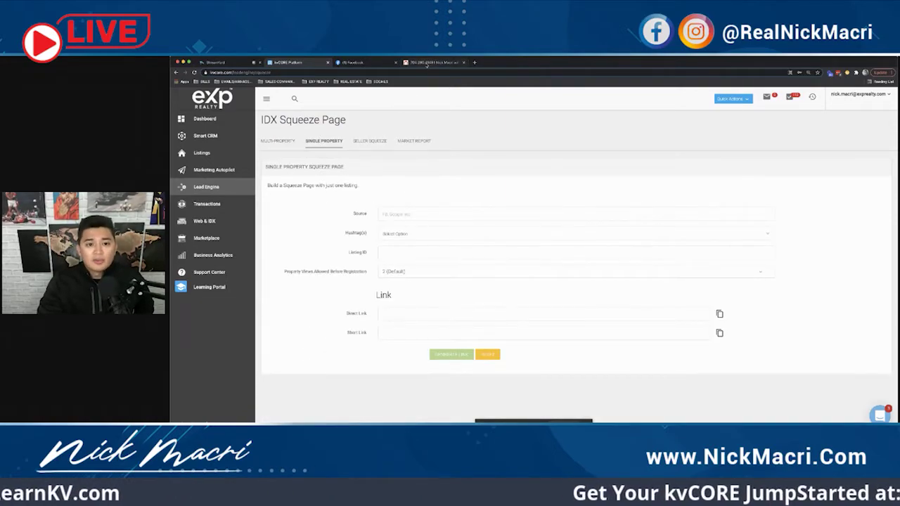
left_click(427, 62)
Step: Scroll the agent's IDX website to the Just Listed and Listings in Charlotte rows
scroll(499, 208, "down", 10)
scroll(499, 209, "down", 10)
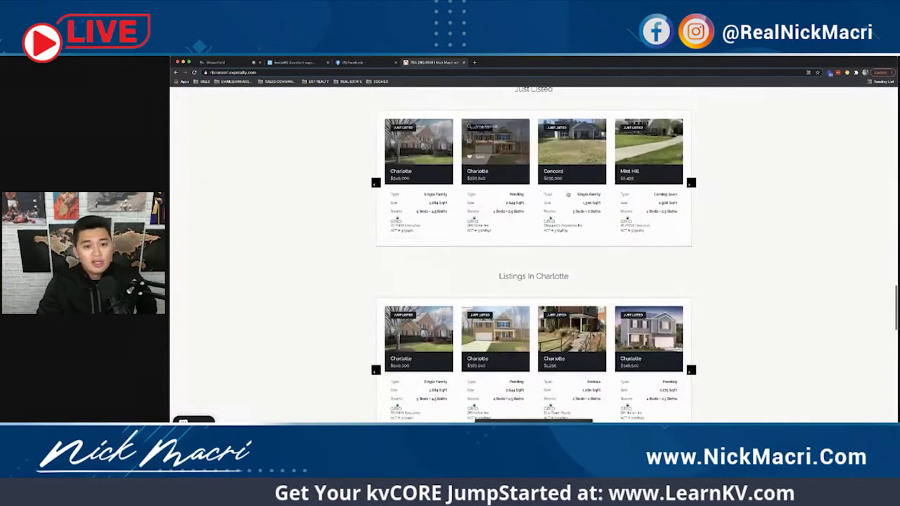
scroll(726, 183, "up", 1)
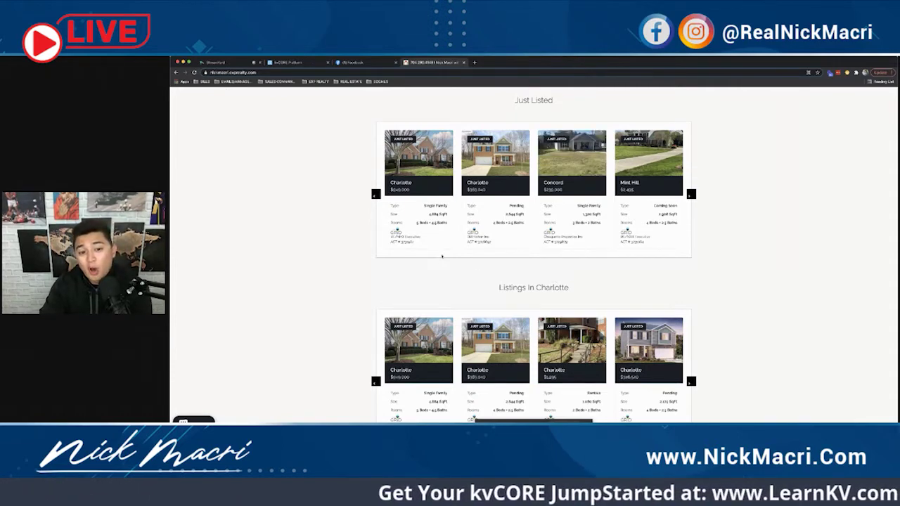
mouse_move(415, 242)
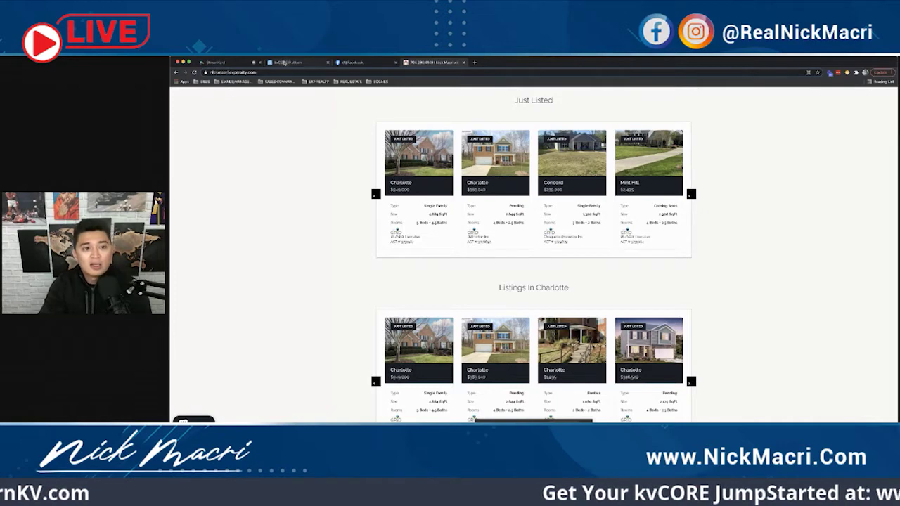
key("ctrl+2")
Step: Enter listing ID 2731982 and require registration after 1 (Immediate) property view
left_click(415, 253)
type("273")
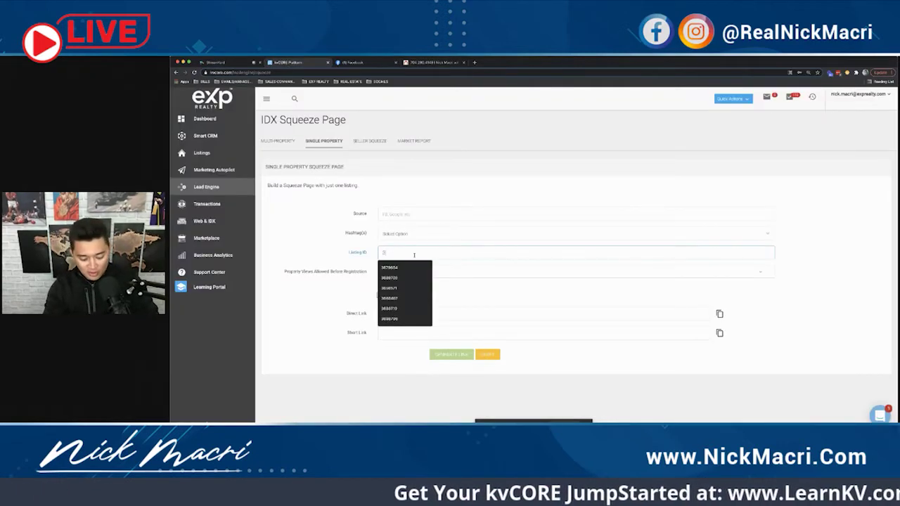
type("1982")
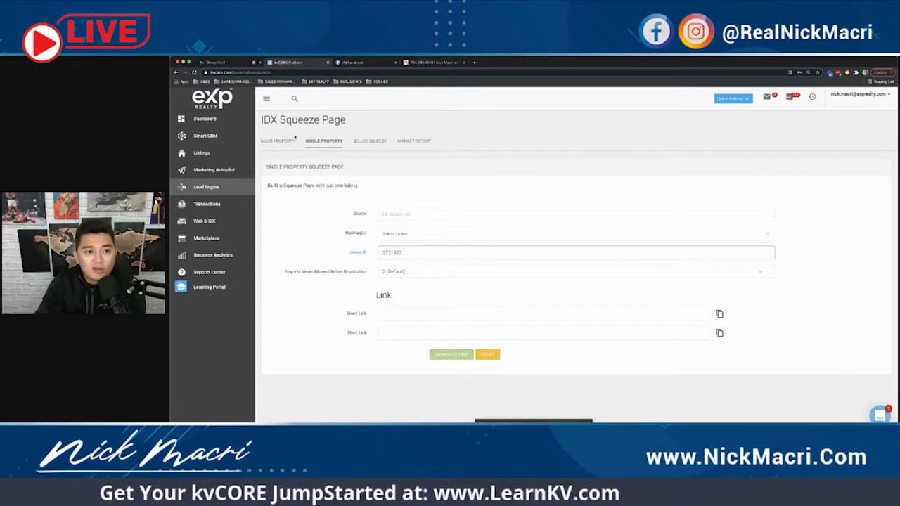
left_click_drag(264, 119, 361, 127)
left_click(324, 135)
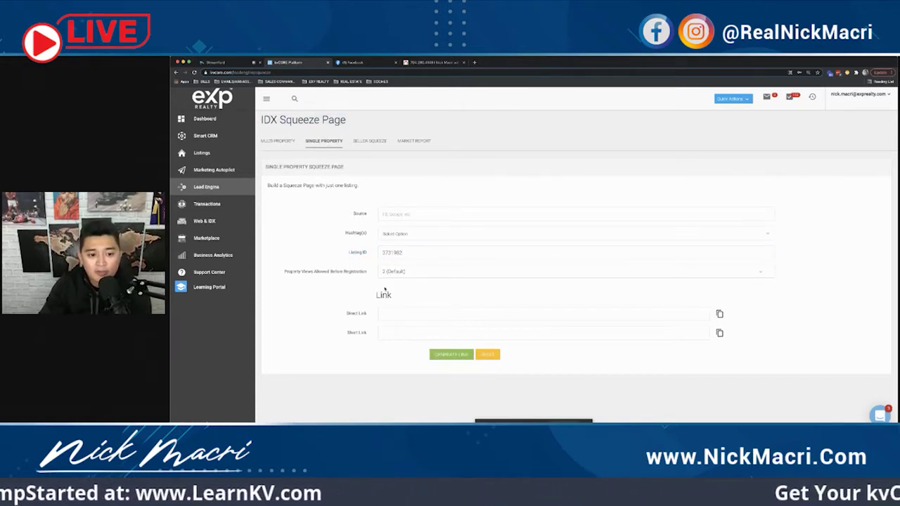
left_click_drag(366, 271, 286, 275)
left_click(282, 274)
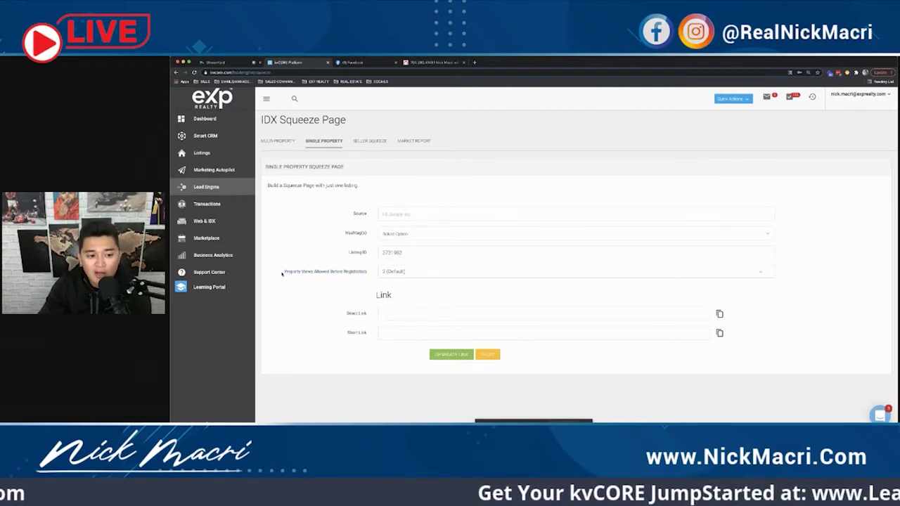
left_click(394, 272)
left_click(401, 265)
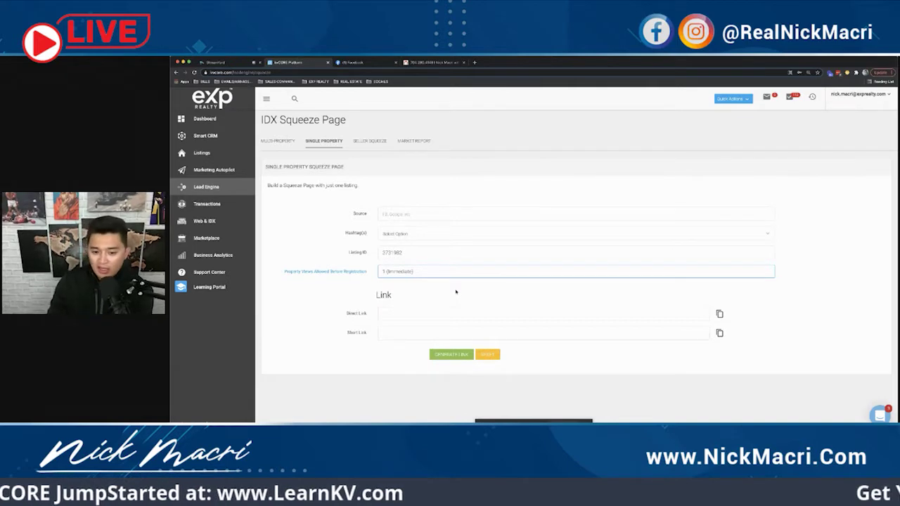
left_click(531, 287)
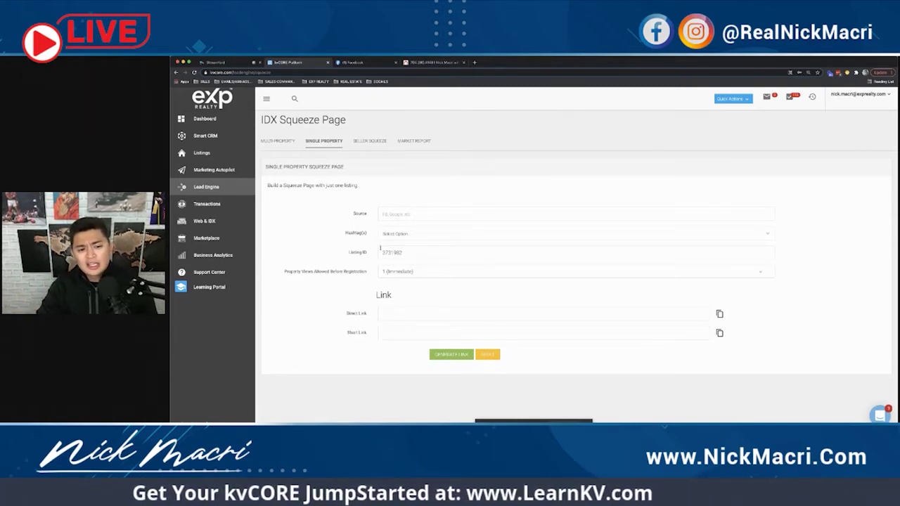
Step: Recheck the views-before-registration option, keeping 1 (Immediate)
left_click(398, 252)
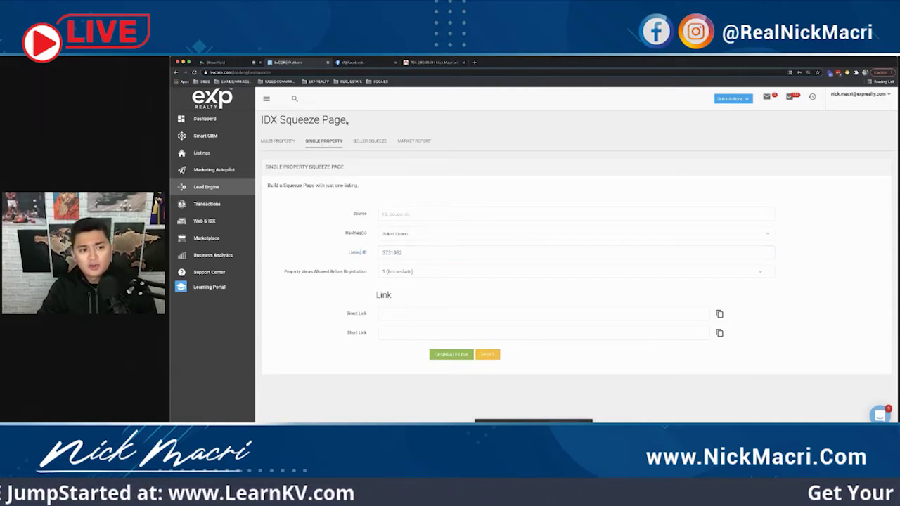
left_click(209, 186)
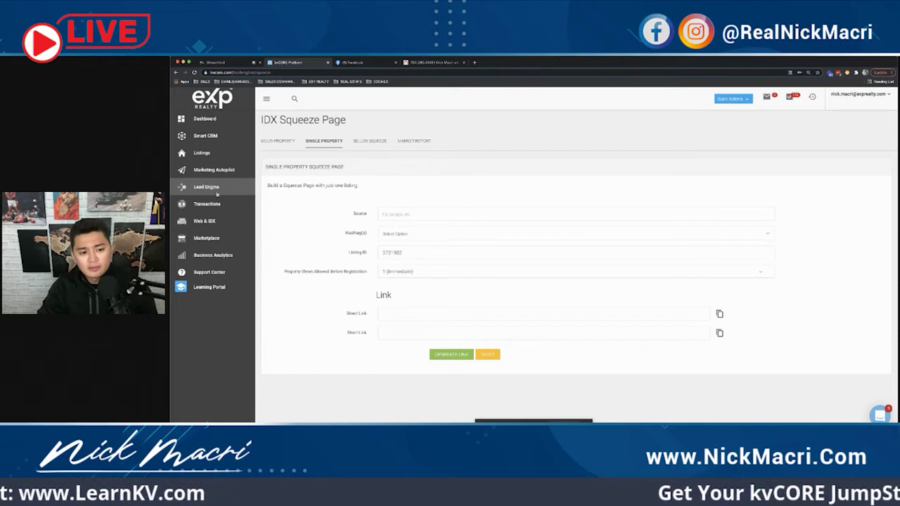
left_click_drag(285, 272, 367, 274)
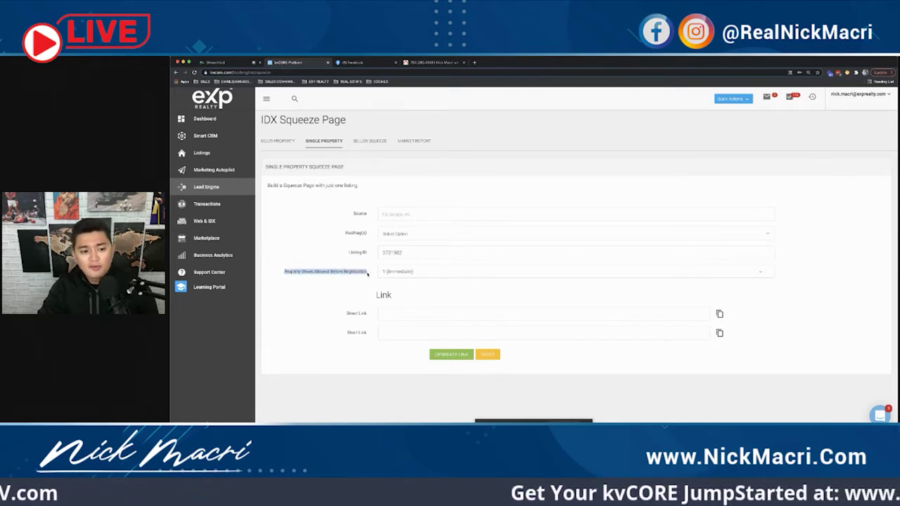
left_click(351, 270)
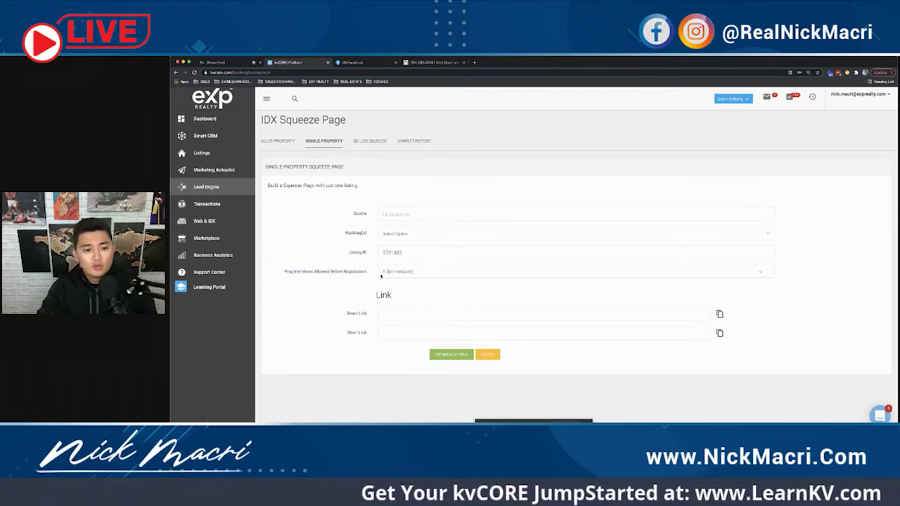
left_click(390, 272)
left_click(405, 275)
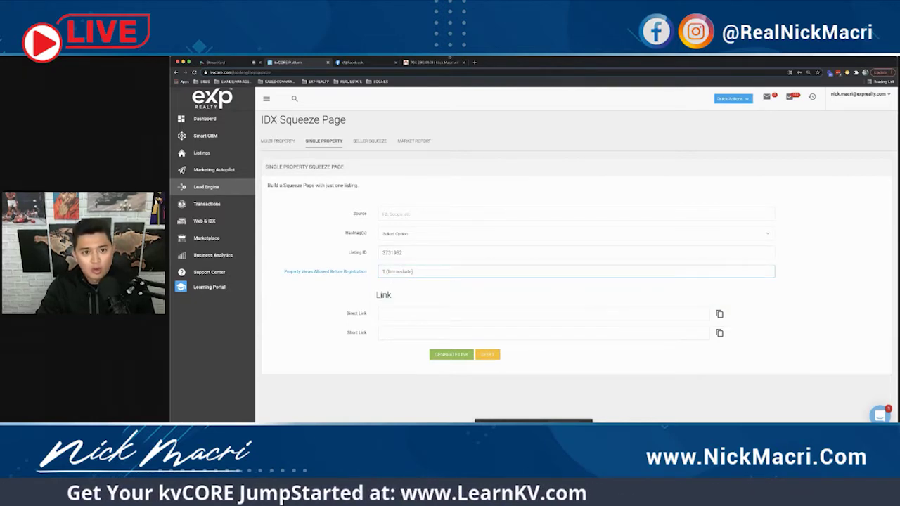
left_click(439, 62)
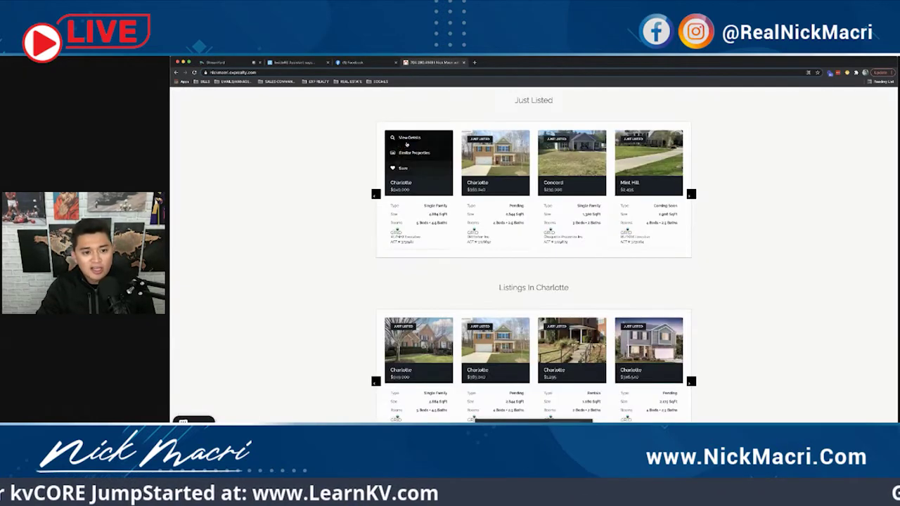
Step: View the first Just Listed property's details, then generate the squeeze page's Direct and Short links
left_click(410, 137)
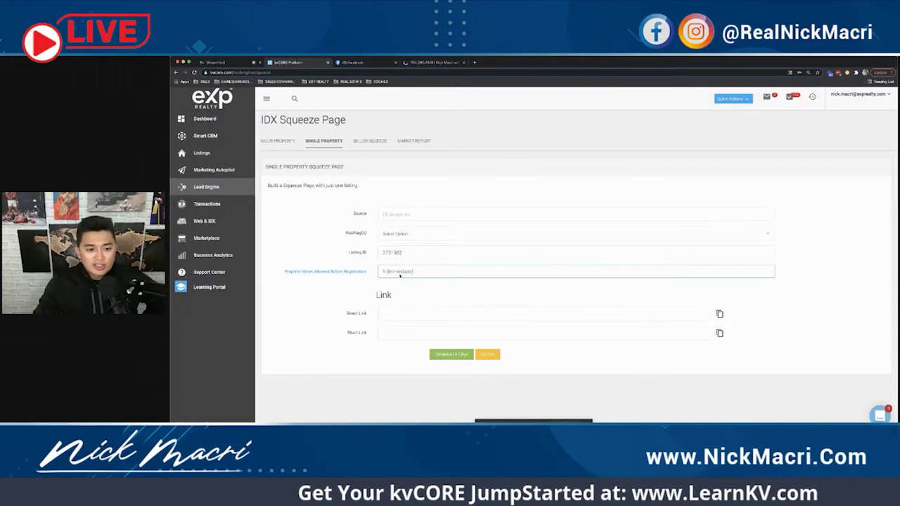
left_click(463, 354)
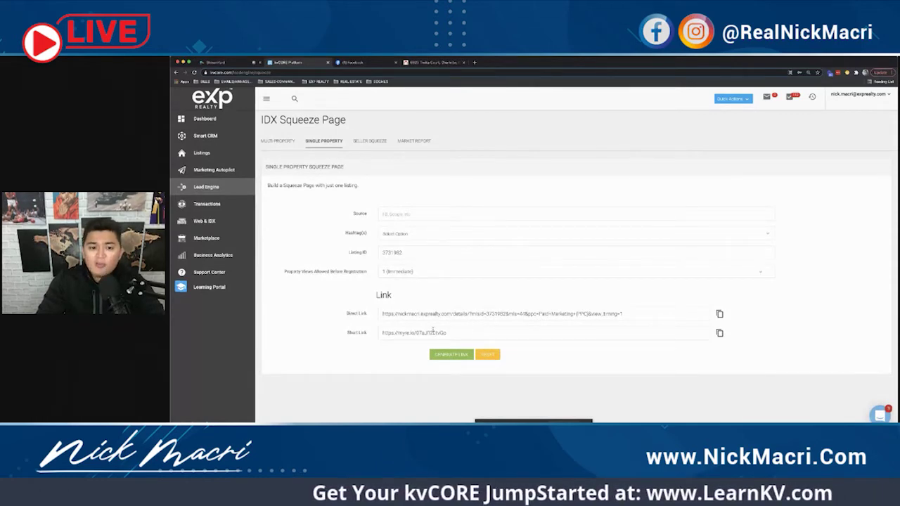
Step: Copy the squeeze page's Short Link to the clipboard
left_click_drag(382, 333, 448, 317)
left_click(451, 333)
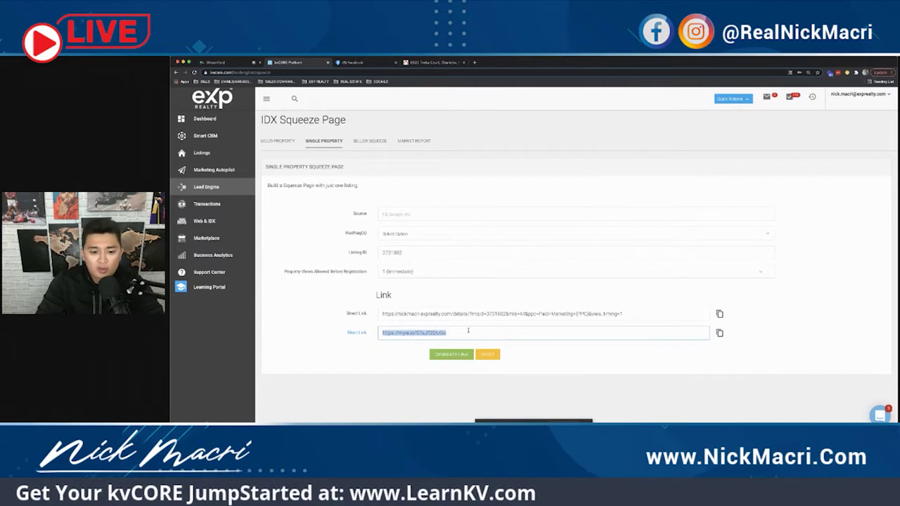
left_click(468, 331)
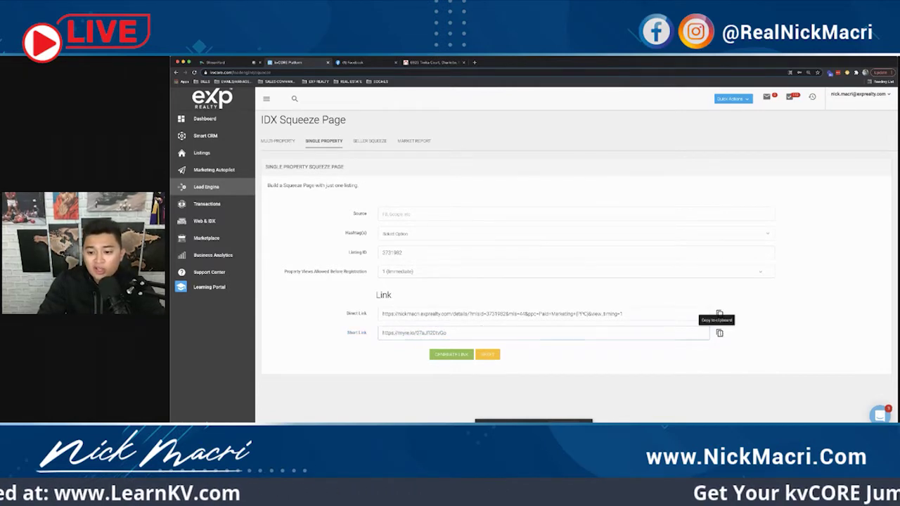
left_click(719, 332)
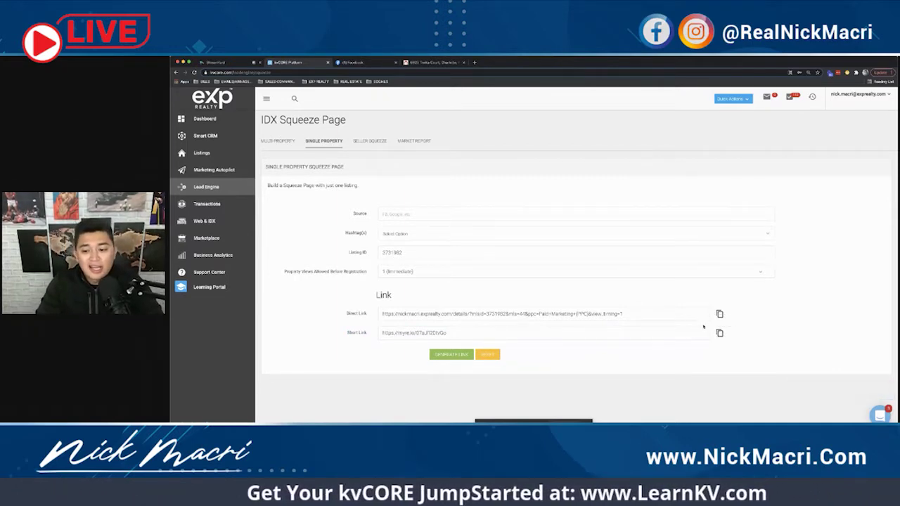
left_click(352, 62)
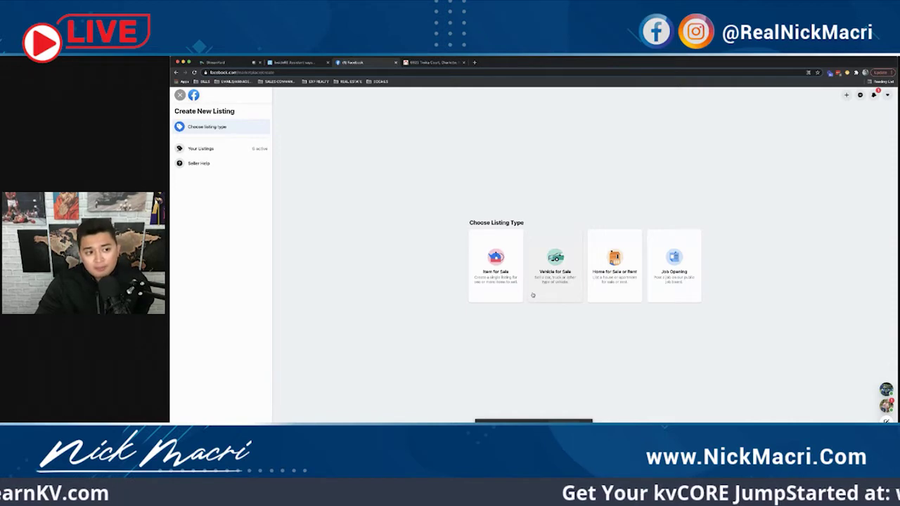
Step: Start a Marketplace home for sale or rent listing and bring up the photo file picker
left_click(614, 267)
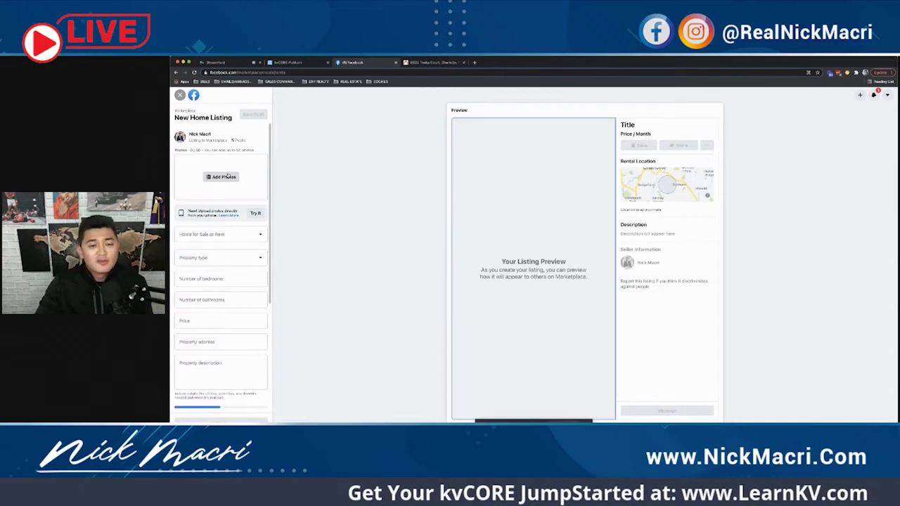
left_click(433, 62)
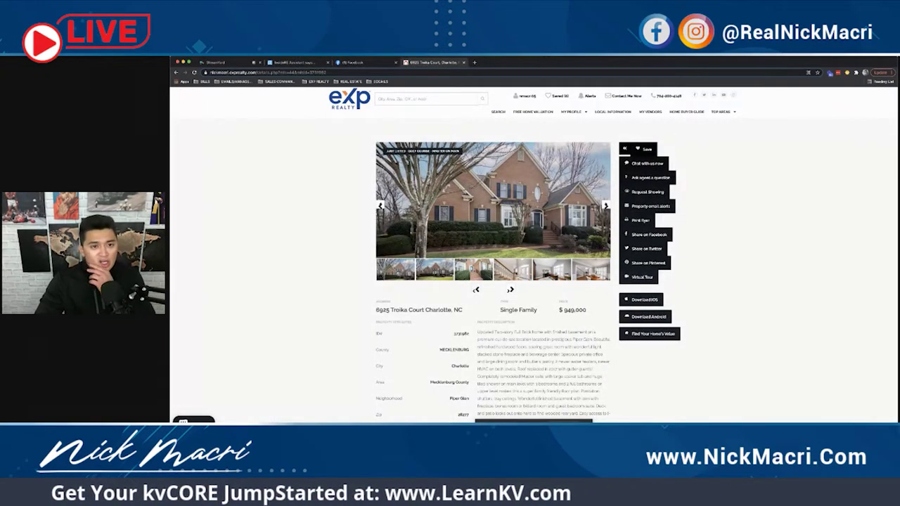
left_click(358, 63)
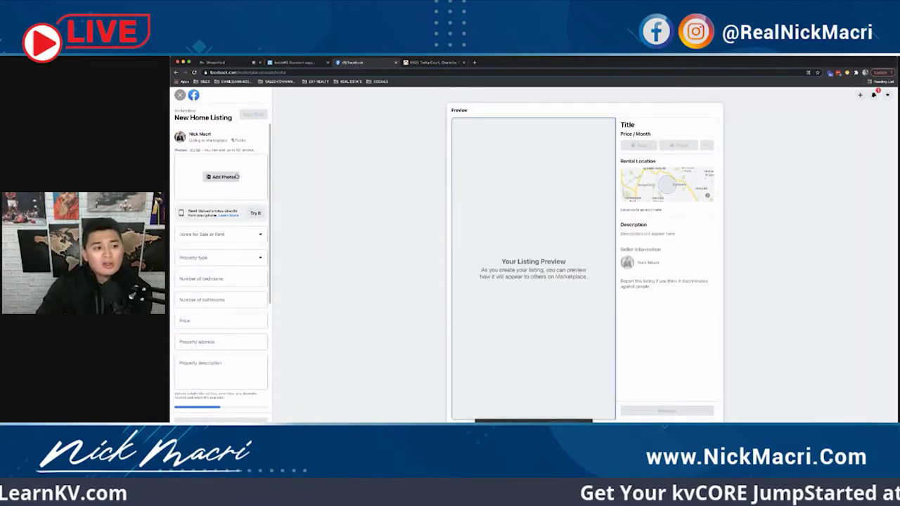
left_click(430, 63)
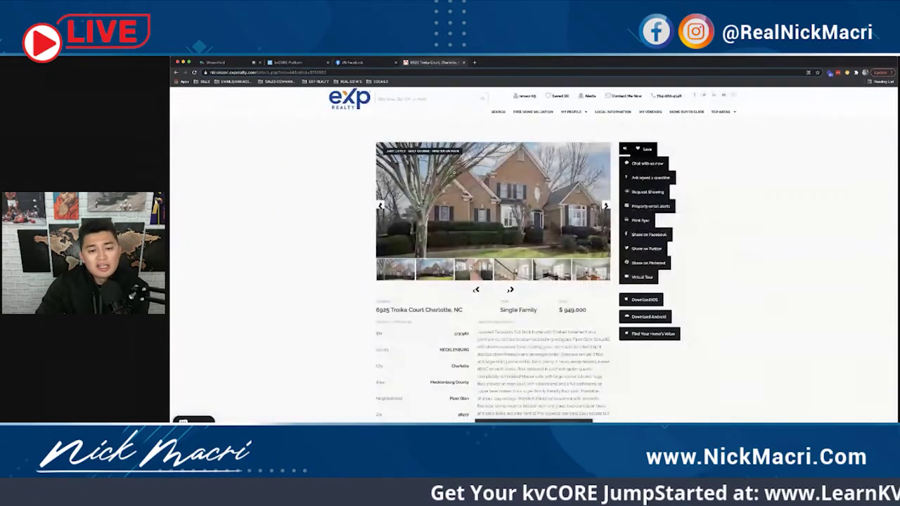
left_click(370, 63)
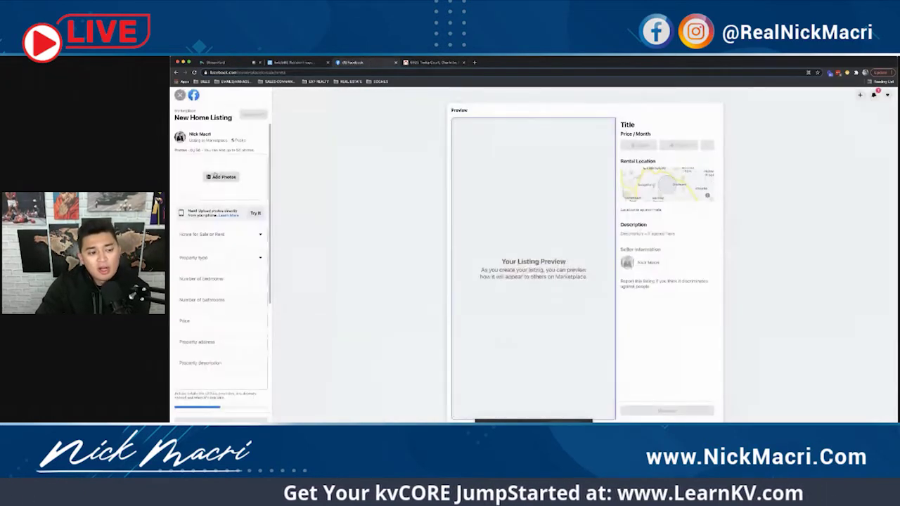
left_click(216, 176)
left_click(653, 171)
Step: Search the files for 'troika' and attach the kvCORE promo graphic as the listing photo
type("troika")
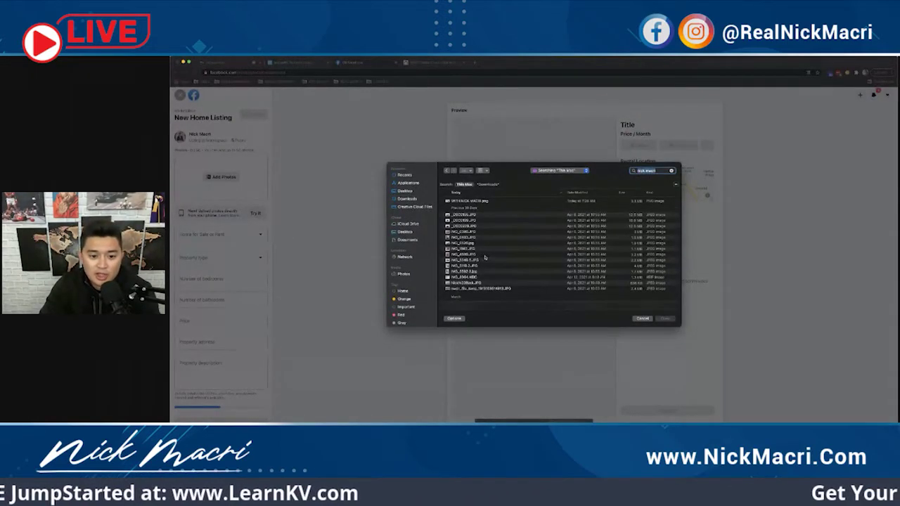
scroll(483, 258, "down", 5)
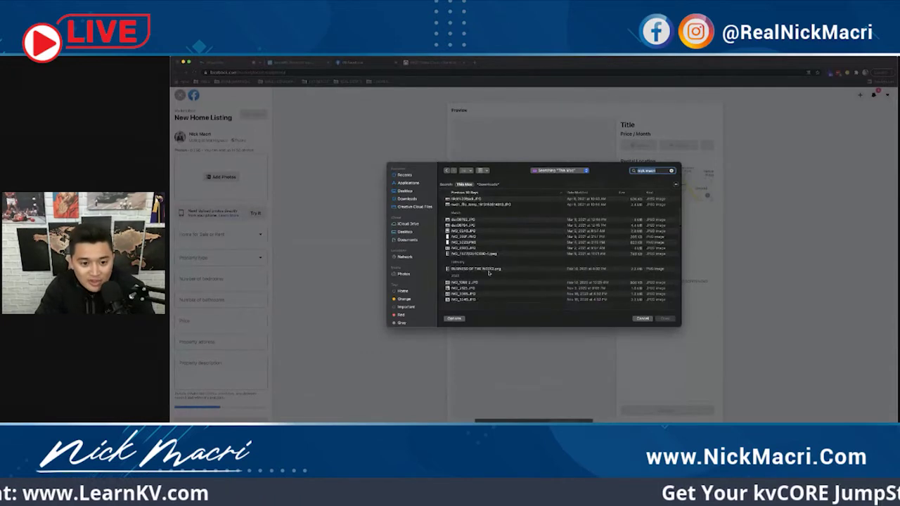
scroll(488, 273, "up", 5)
left_click(488, 201)
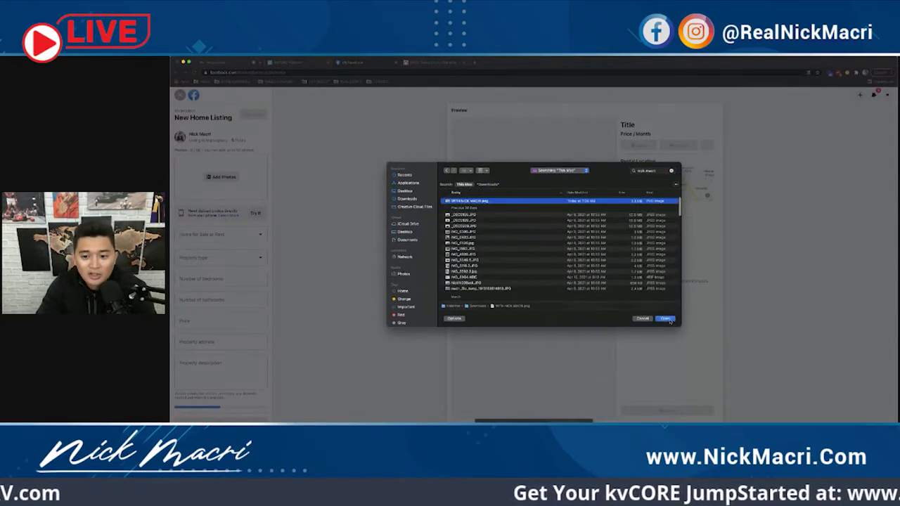
left_click(667, 319)
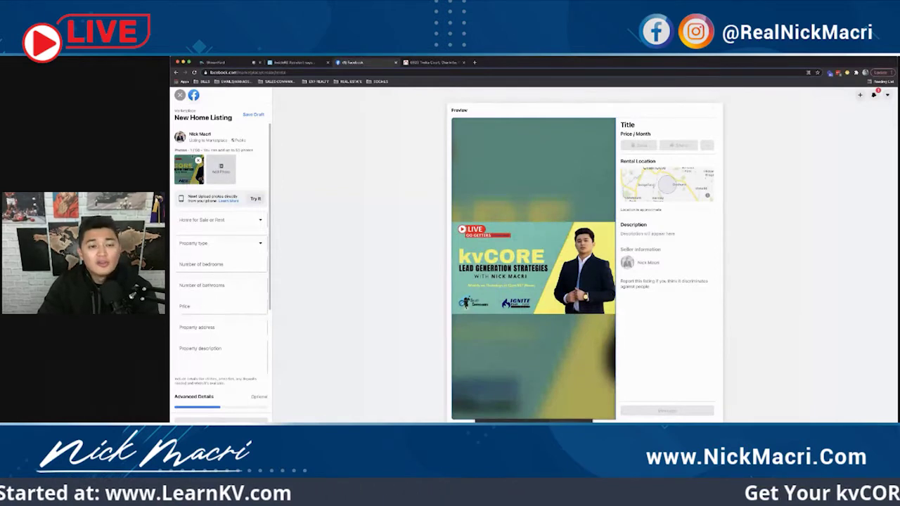
Step: Mark the listing as For Sale with property type House
scroll(220, 163, "down", 2)
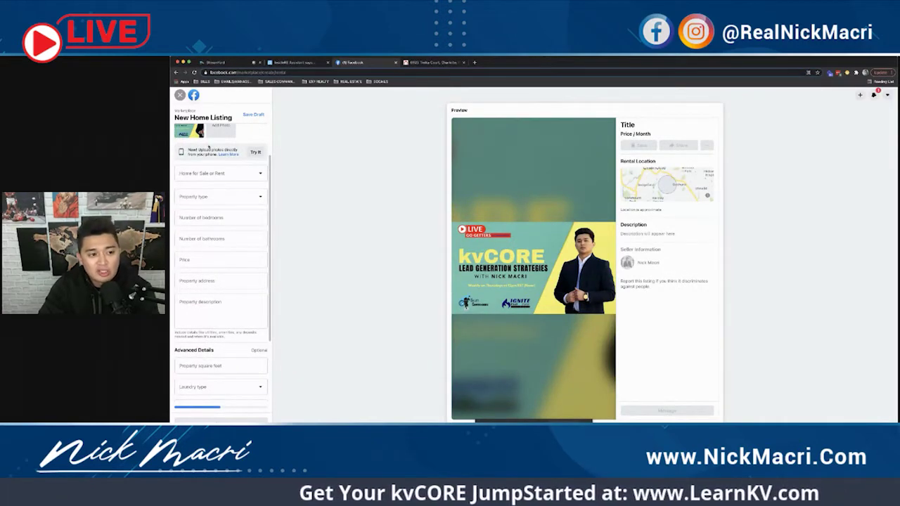
left_click(234, 177)
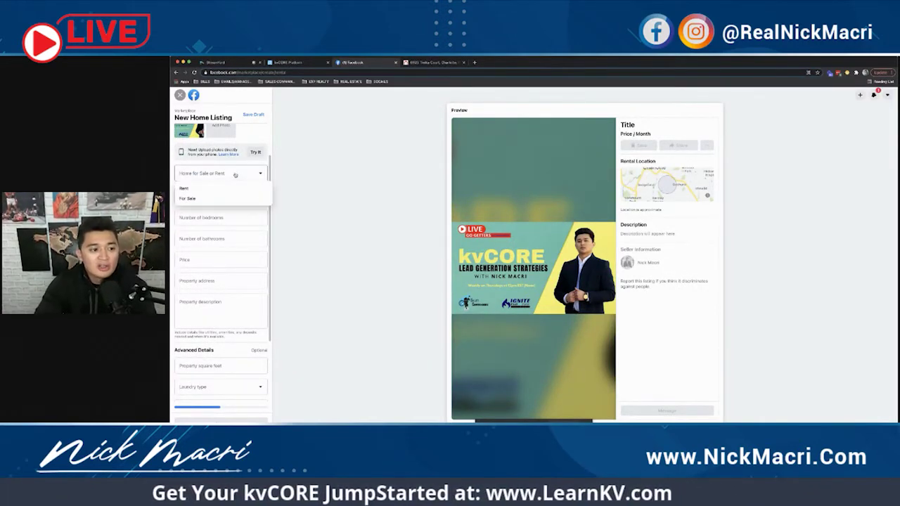
left_click(194, 187)
scroll(191, 183, "down", 1)
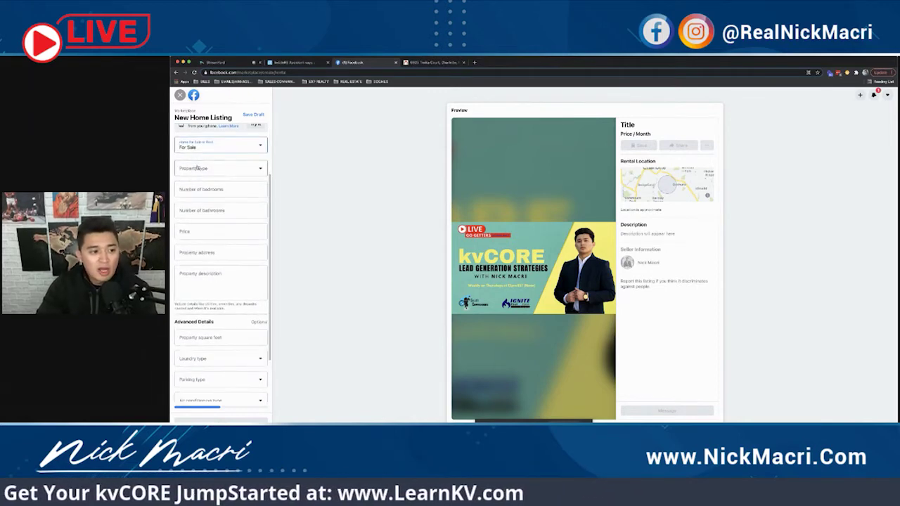
left_click(200, 168)
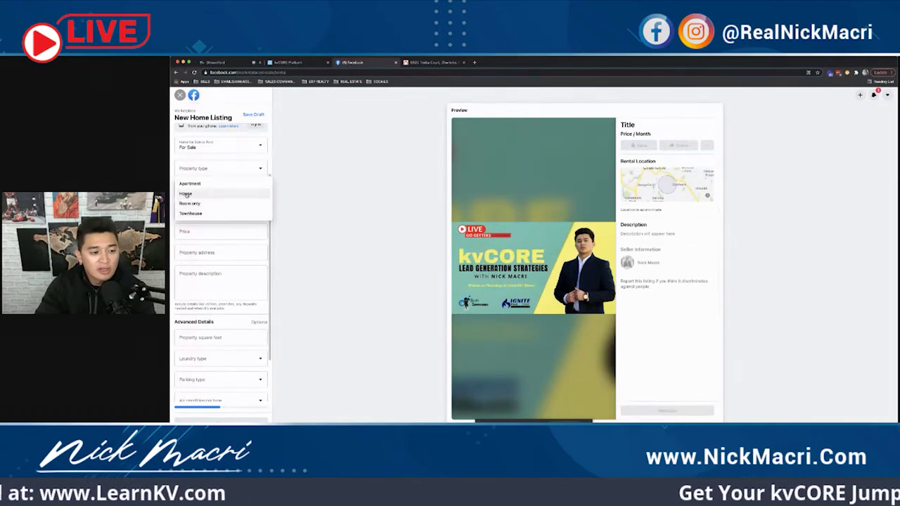
left_click(187, 193)
Step: Enter 4 bedrooms, 3 bathrooms and a $380,000 price
left_click(196, 191)
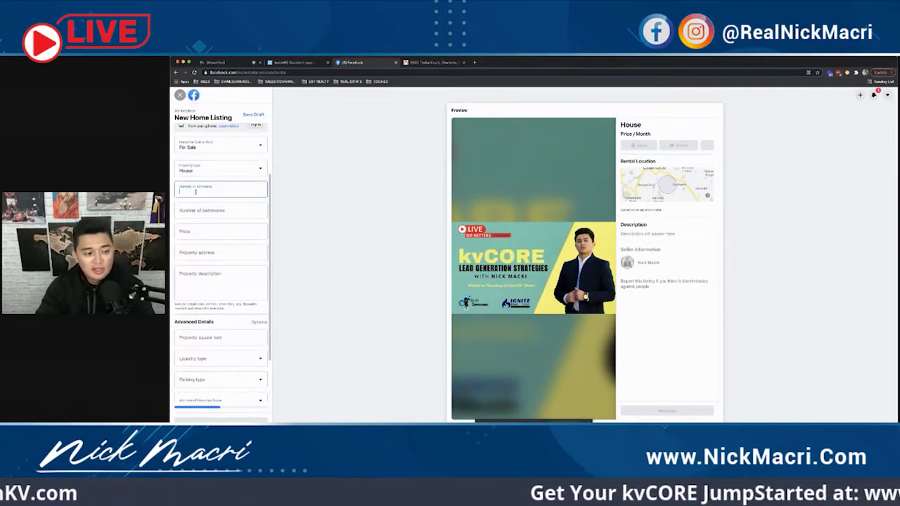
type("4")
left_click(199, 210)
type("3")
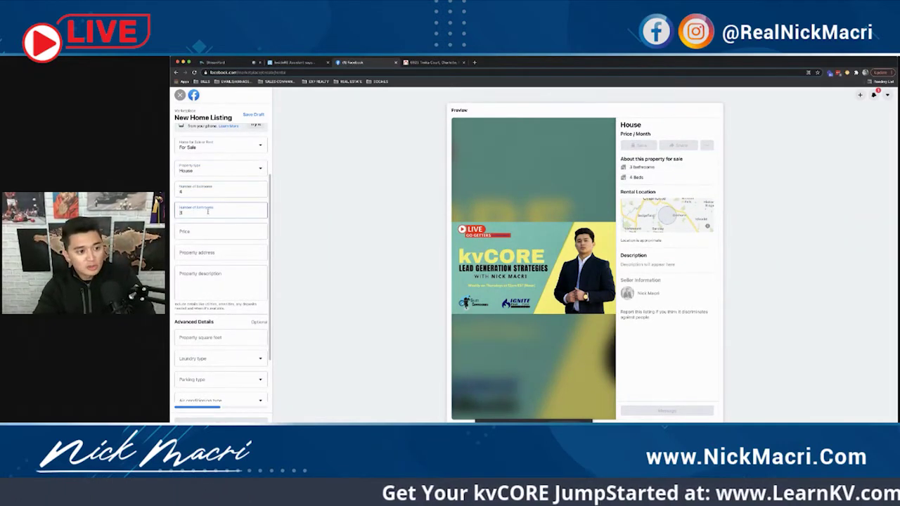
left_click(204, 231)
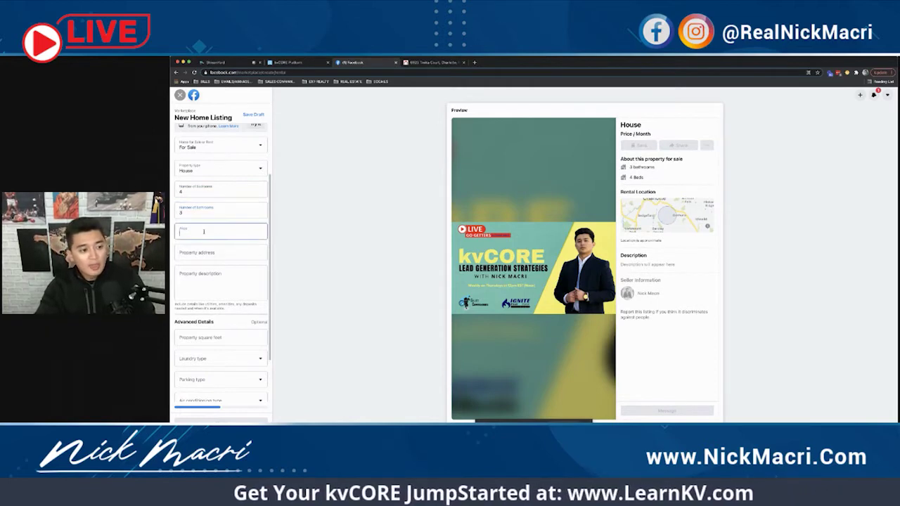
type("3800000")
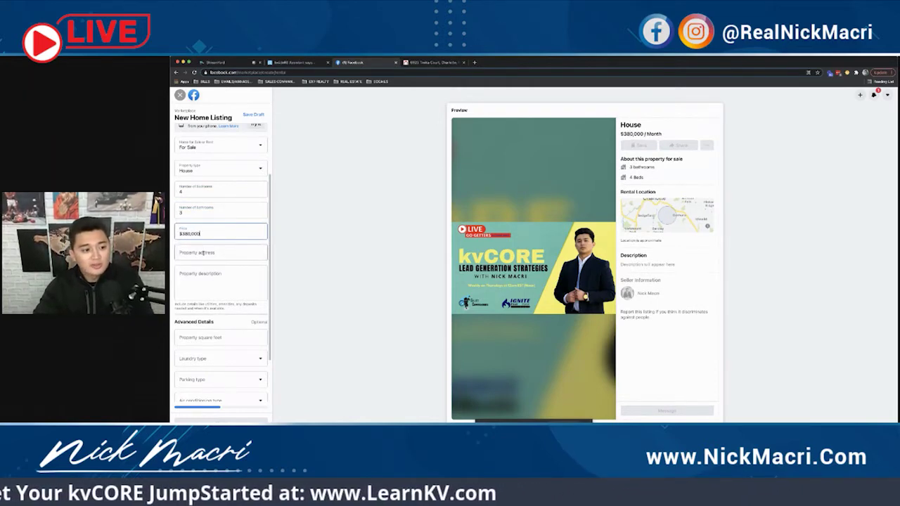
left_click(202, 252)
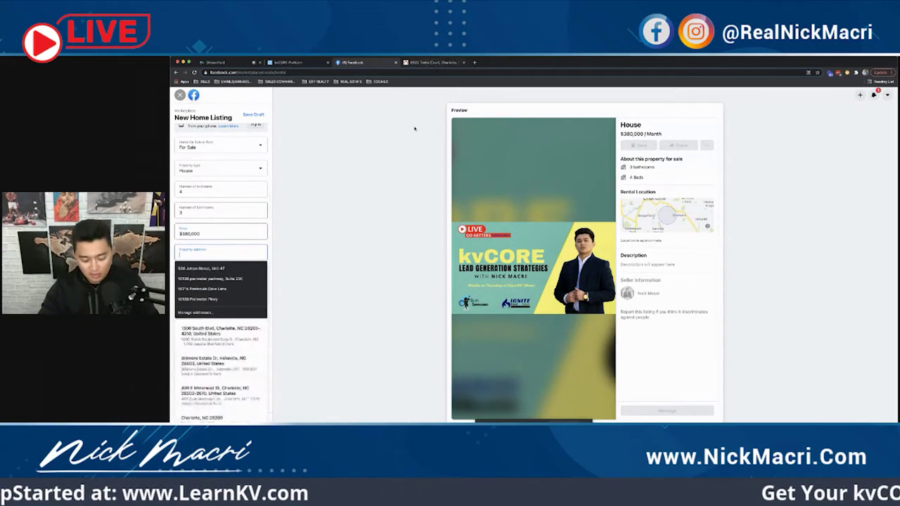
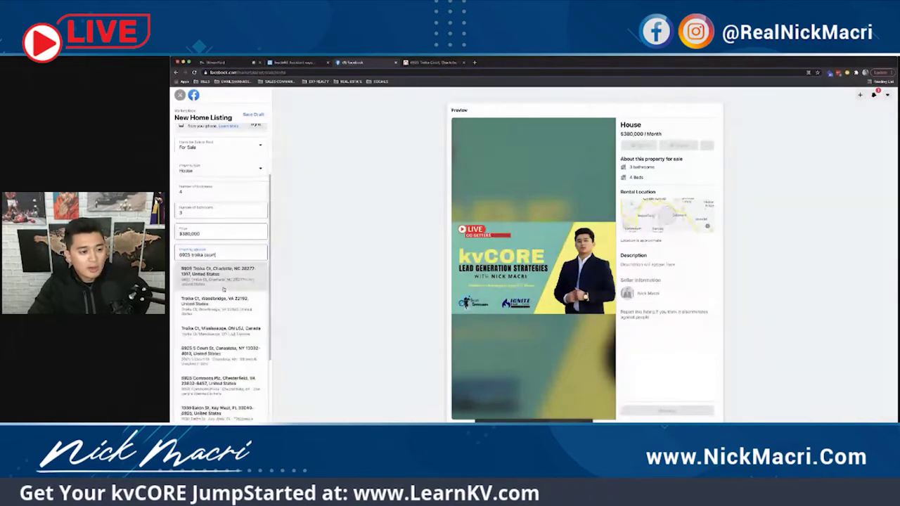
left_click(223, 289)
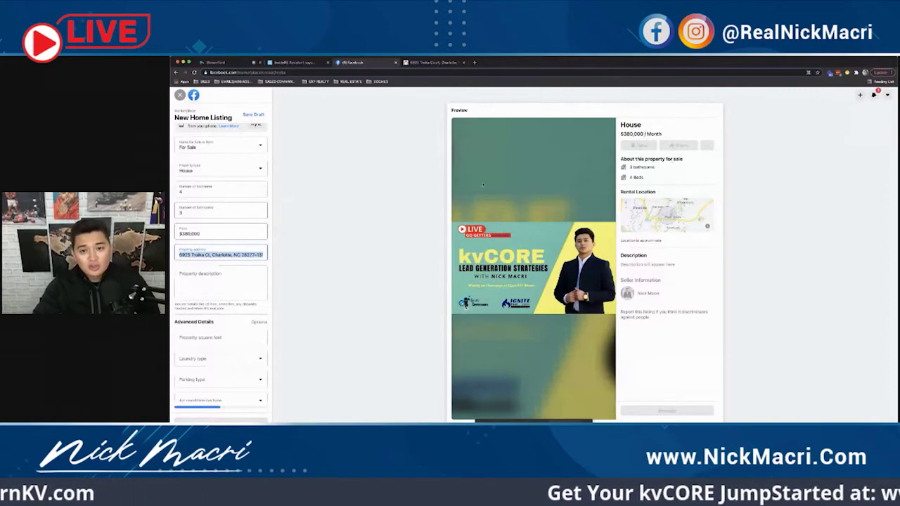
key("Tab")
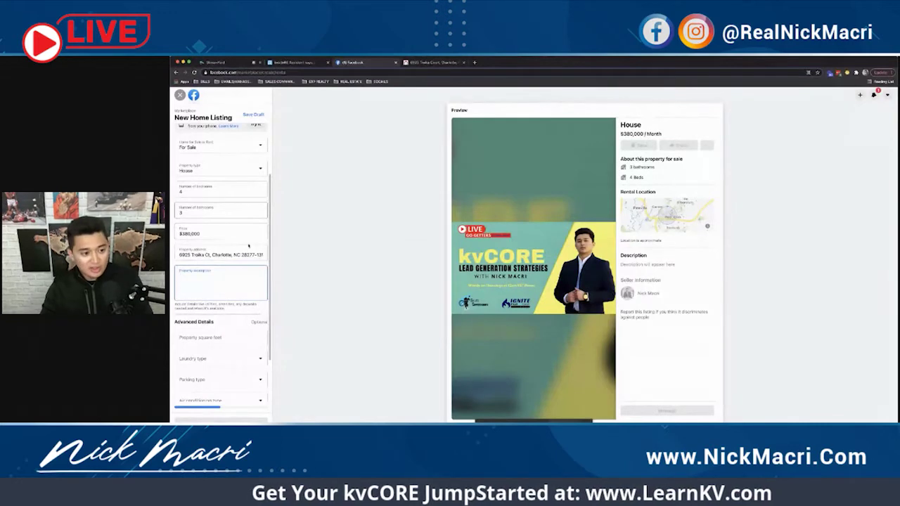
type("https://myre.io/07aJf2DnvGd")
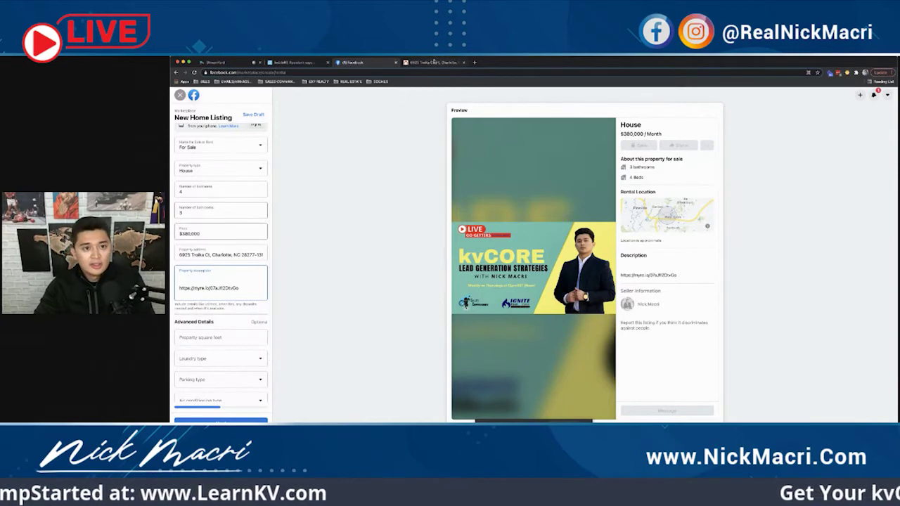
left_click(433, 62)
scroll(548, 279, "down", 5)
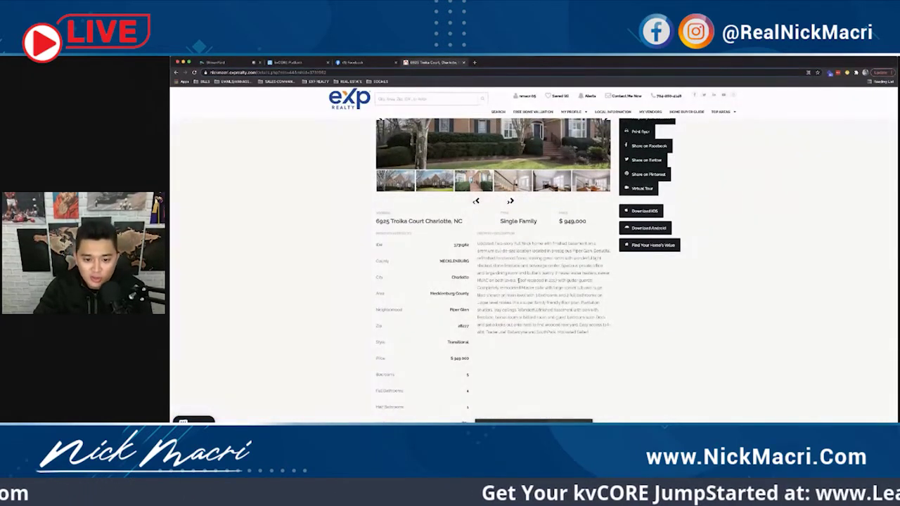
left_click_drag(594, 282, 478, 243)
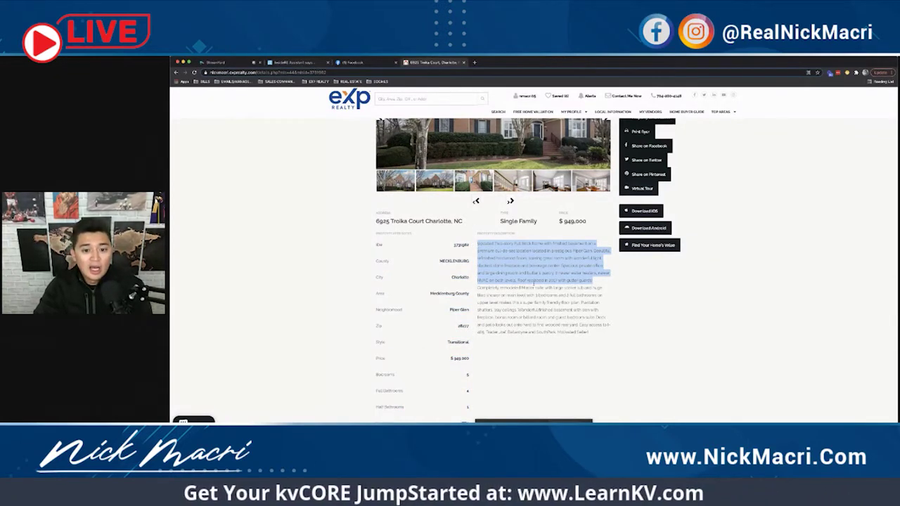
left_click_drag(589, 332, 473, 246)
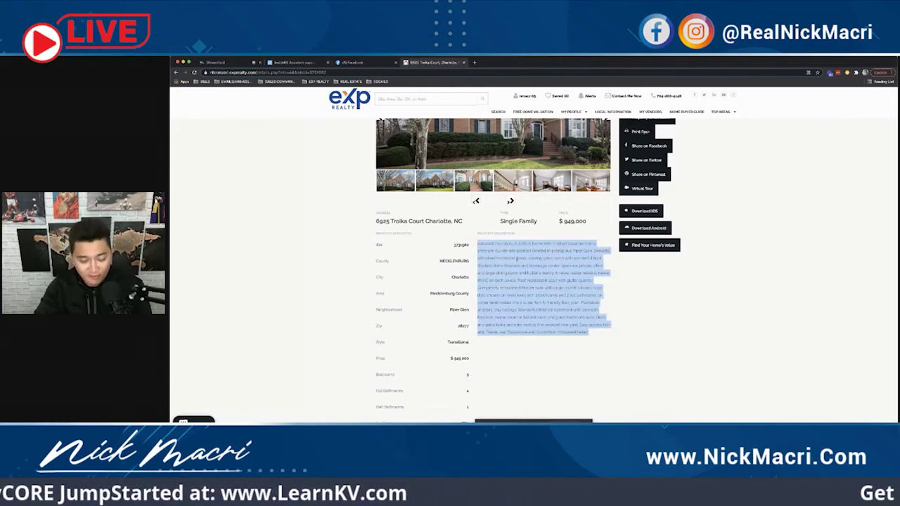
left_click(575, 269)
left_click_drag(599, 281, 477, 242)
left_click_drag(595, 332, 477, 243)
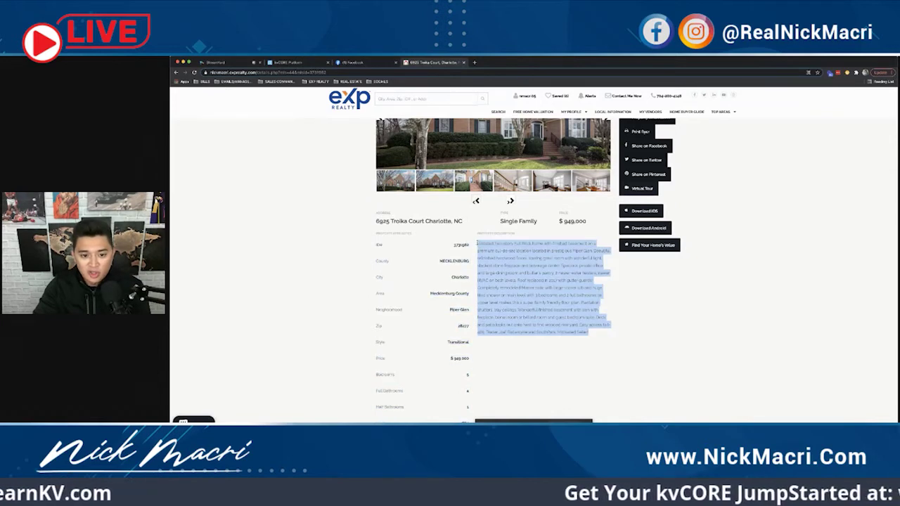
left_click(291, 62)
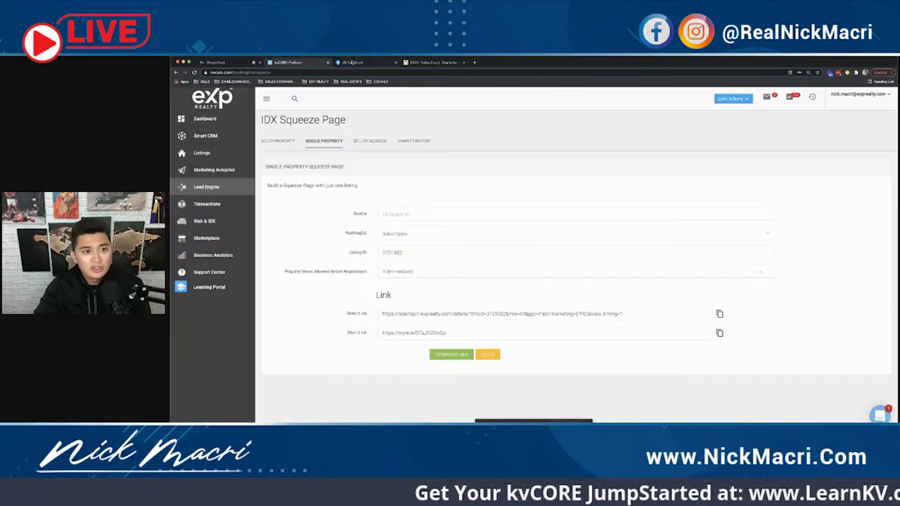
left_click(355, 62)
type("Updated Two-story Full Brick home with finished basement on a premium cul-de-sac location located in prestigious Piper Glen. Beautiful refinished hardwood floors, soaring great room with wonderful light, stacked stone fireplace and beverage center. Spacious private office and large dining room and butler's pantry, 2 newer water heaters, newer HVAC on both levels. Roof replaced in 2017 with gutter guards! Completely remodeled Master suite with large soaker tub and huge tiled shower on main level with 3 bedrooms and 2 full bathrooms on upper level makes this a super family friendly floor plan. Plantation shutters, tray ceilings. Wonderful finished basement with den with fireplace, bonus room or billiard room and guest bedroom suite. Deck and patio looks out onto hard to find wooded rear yard. Easy access to I-485, Trader Joe's, Ballantyne and SouthPark. Motivated Seller!")
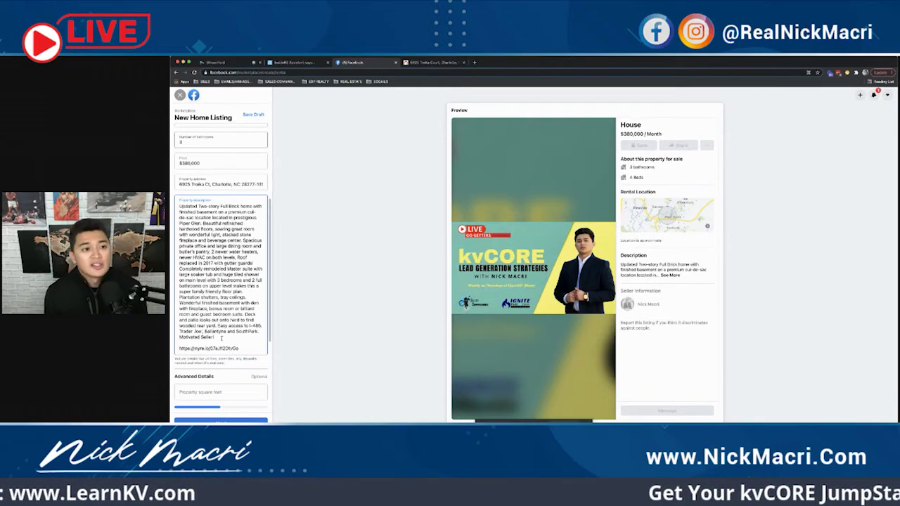
Step: Add 'For more pictures and information, click the link below!' above the short link in the description
left_click_drag(239, 348, 179, 348)
left_click(239, 348)
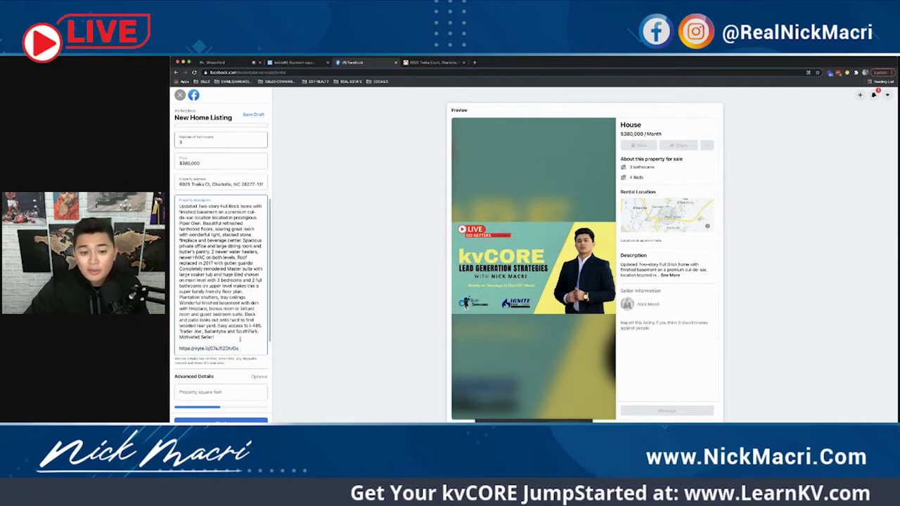
left_click_drag(239, 339, 254, 262)
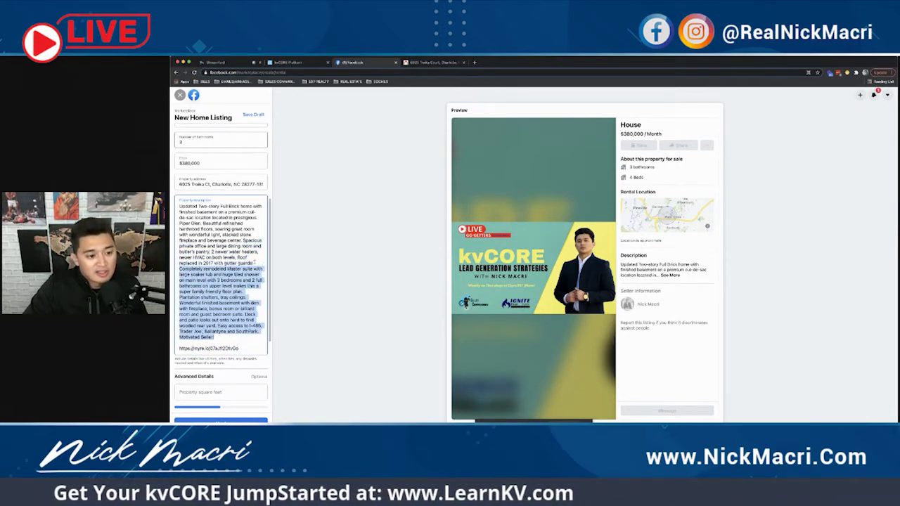
key("BackSpace")
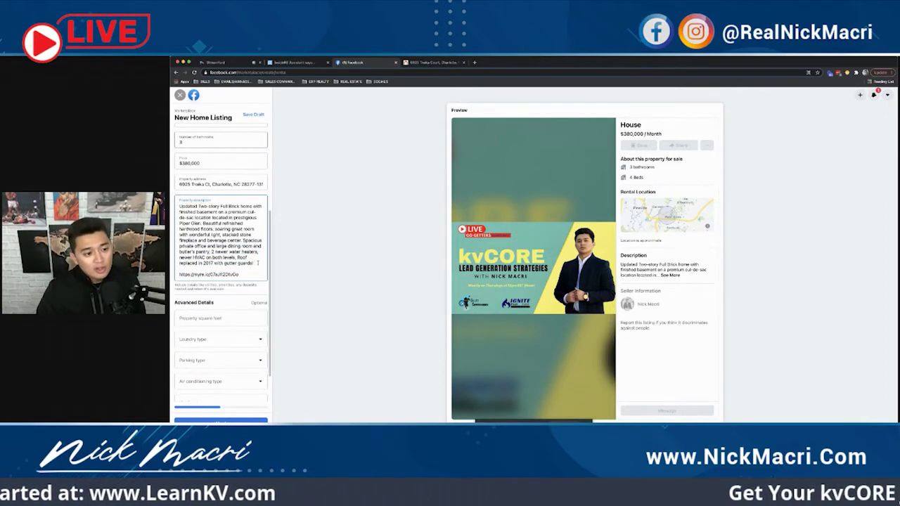
key("Return")
key("Return")
key("BackSpace")
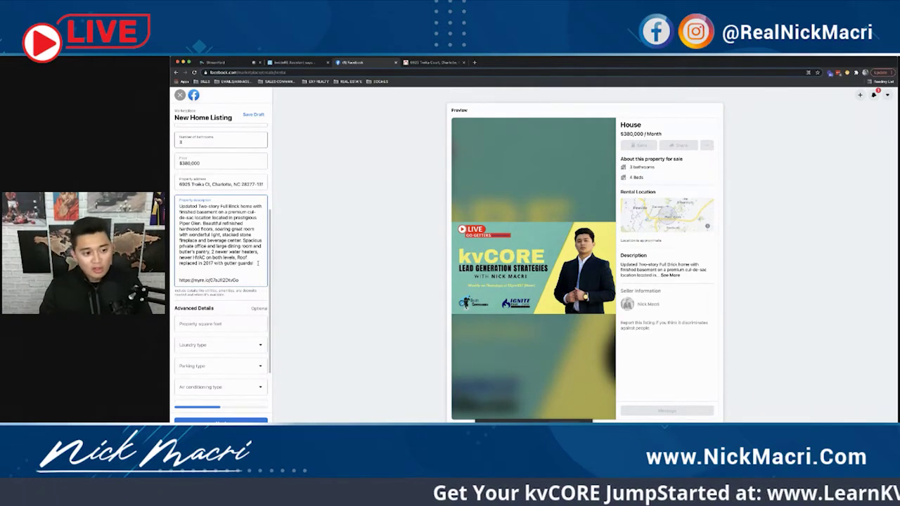
type("For")
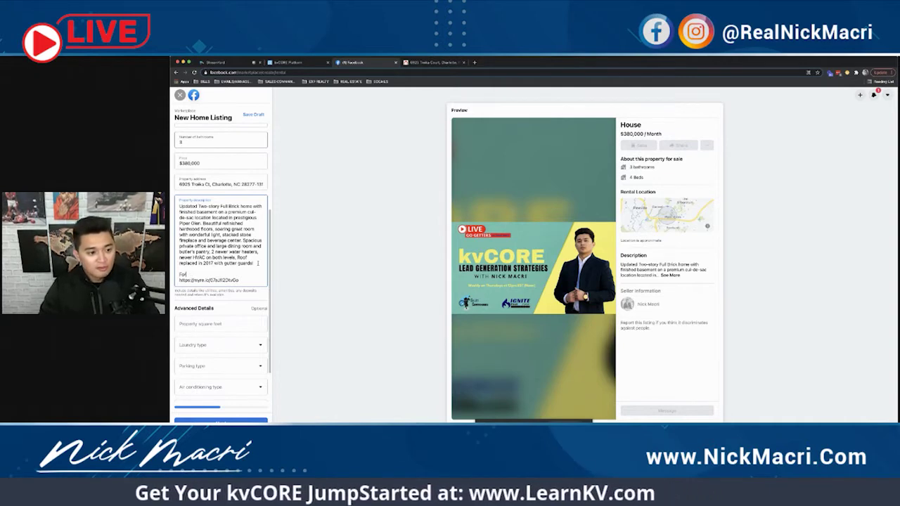
type(" momore pictur")
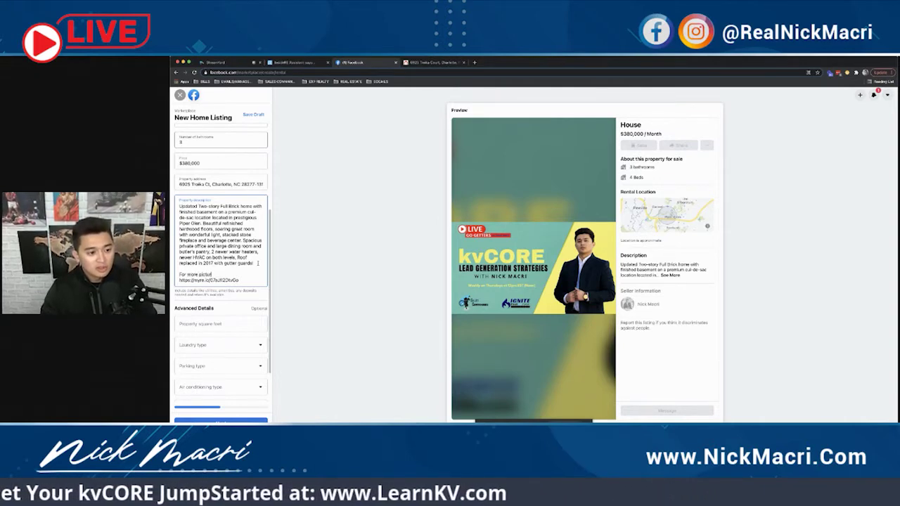
type("es and information information, click the link below!")
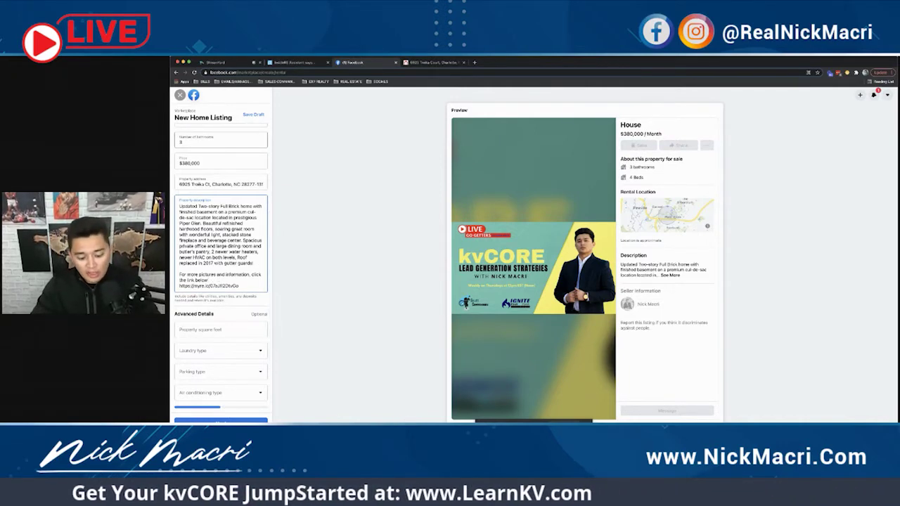
Step: Copy the saved pointing-down emojis from the Emojis list note back into the listing
key("super+Tab")
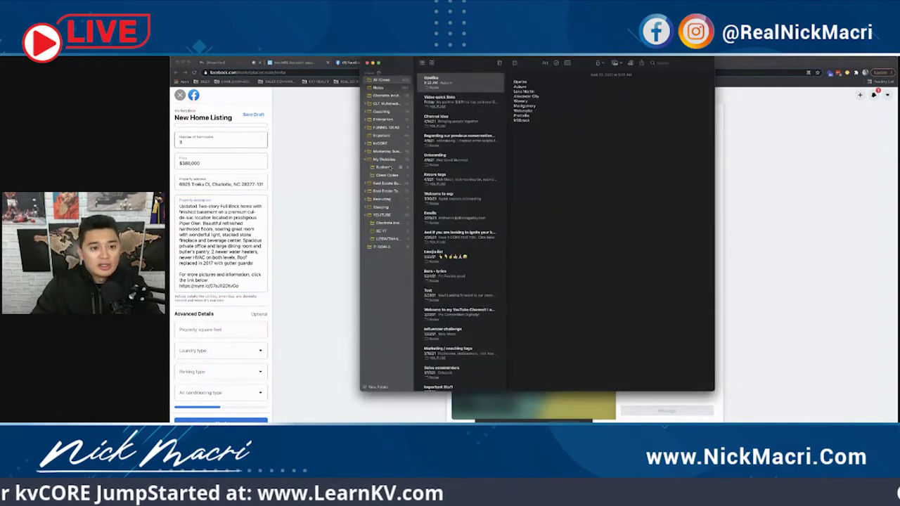
left_click(461, 256)
left_click(514, 130)
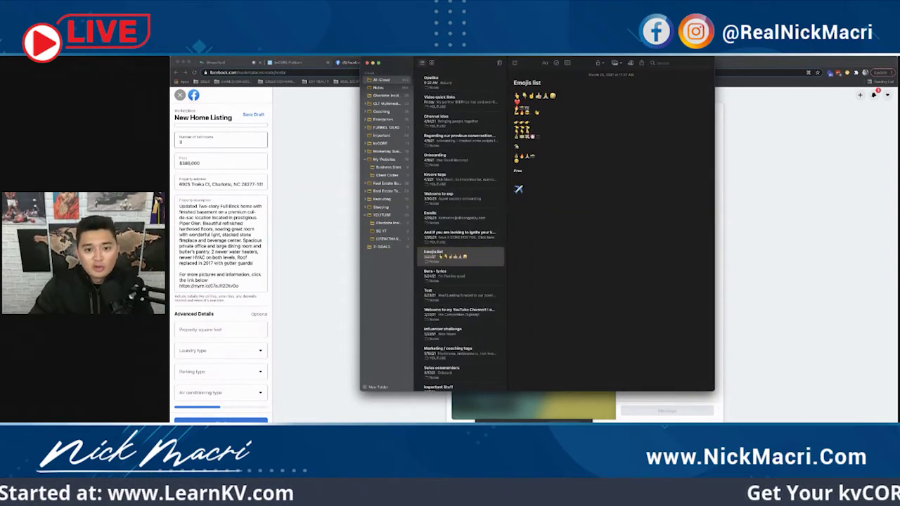
left_click(227, 275)
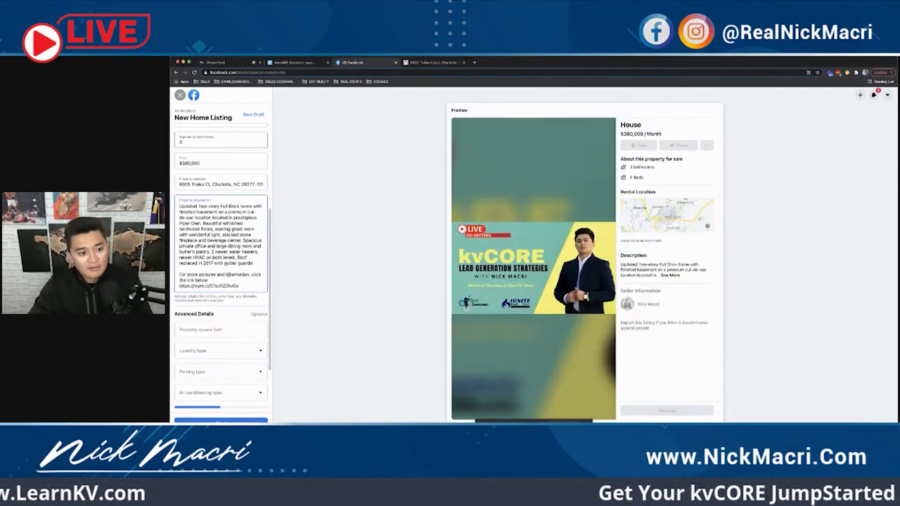
Step: Paste three pointing-down emojis after 'click the link below' and review the description lines
type("👇👇👇")
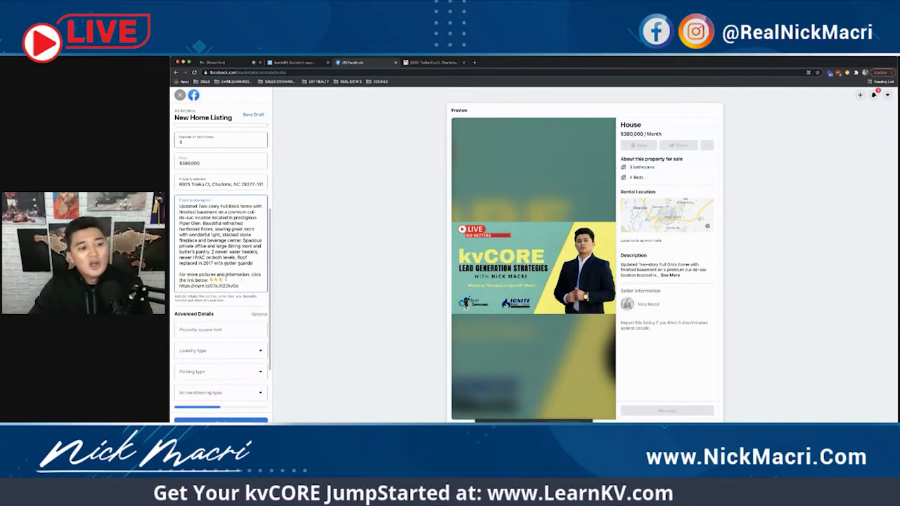
triple_click(225, 236)
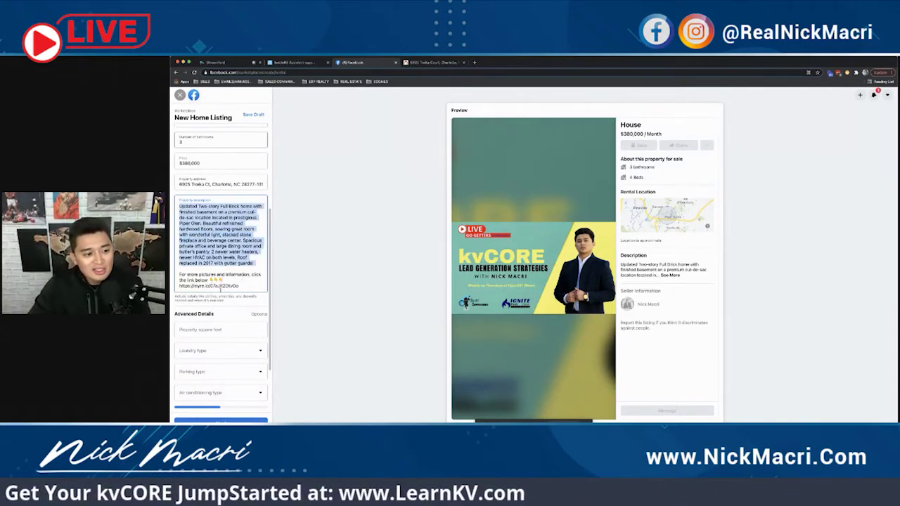
triple_click(211, 277)
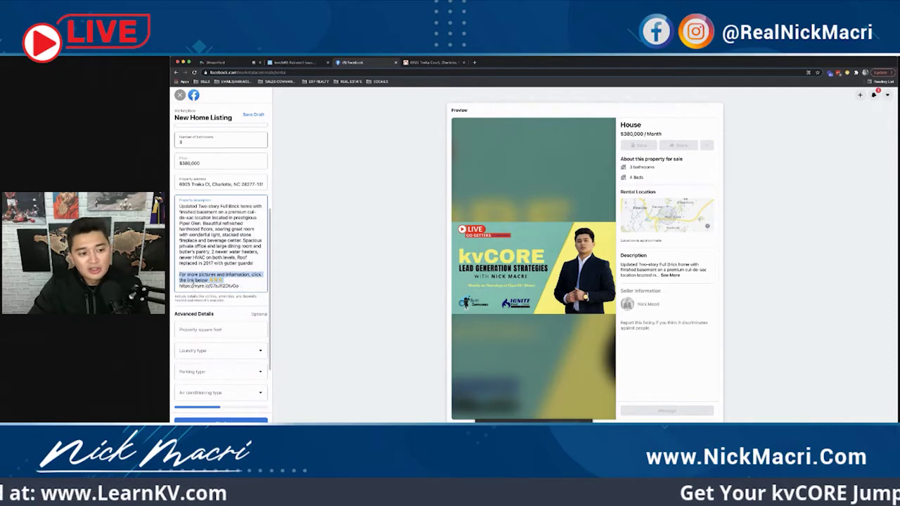
triple_click(210, 285)
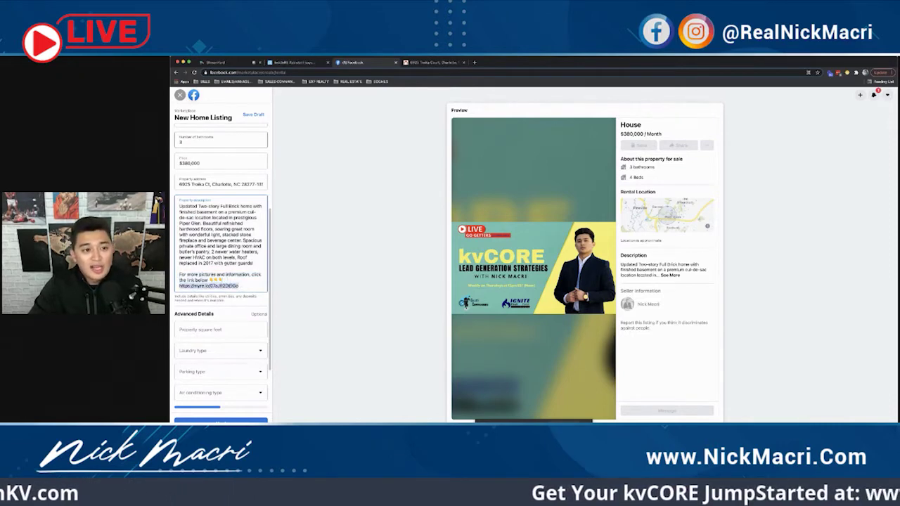
Step: Compare against the kvCORE squeeze page and recheck the line above the short link
left_click(305, 62)
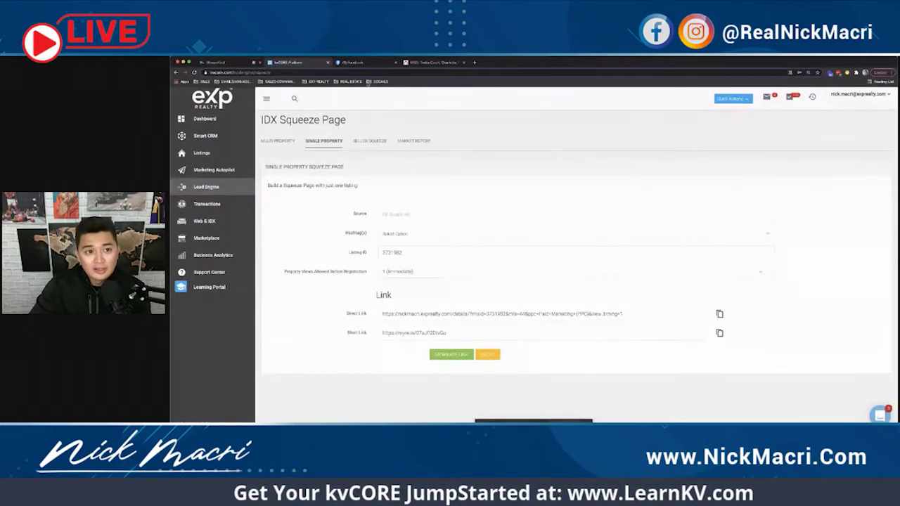
left_click(355, 63)
key("ctrl+a")
left_click_drag(179, 274, 225, 281)
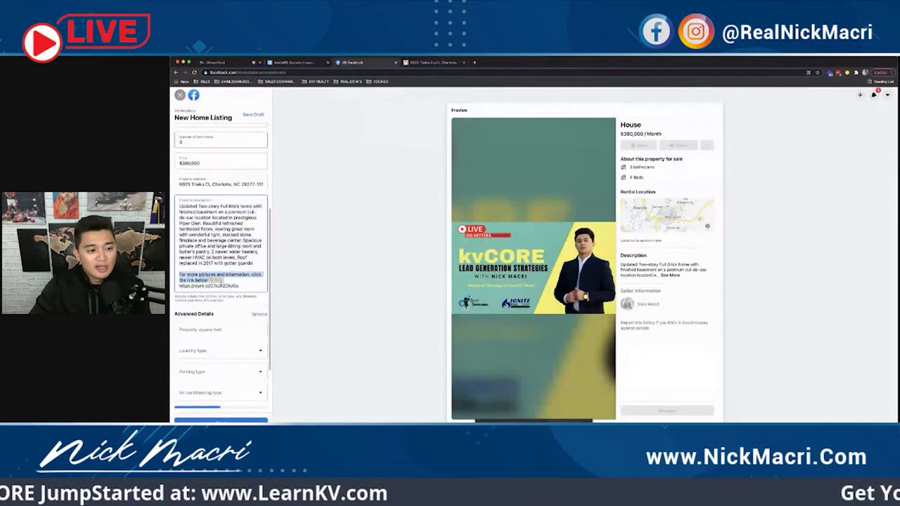
left_click(243, 286)
scroll(239, 287, "up", 2)
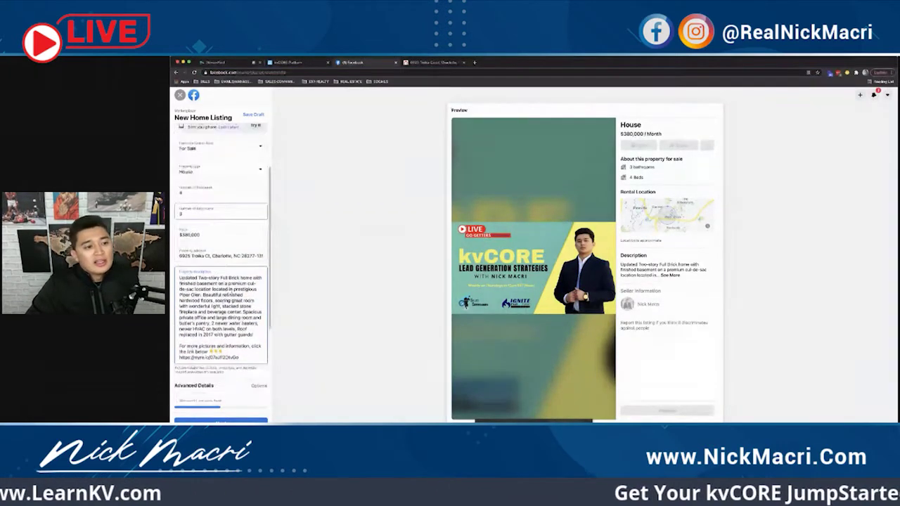
scroll(232, 290, "down", 3)
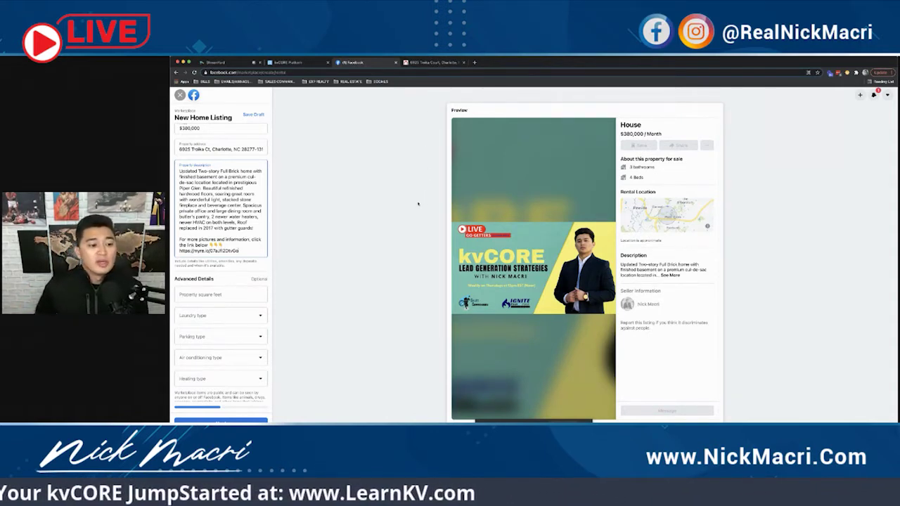
Step: Enter 2000 as the property square feet, leaving laundry type unselected
scroll(215, 275, "down", 1)
left_click(213, 275)
type("2000")
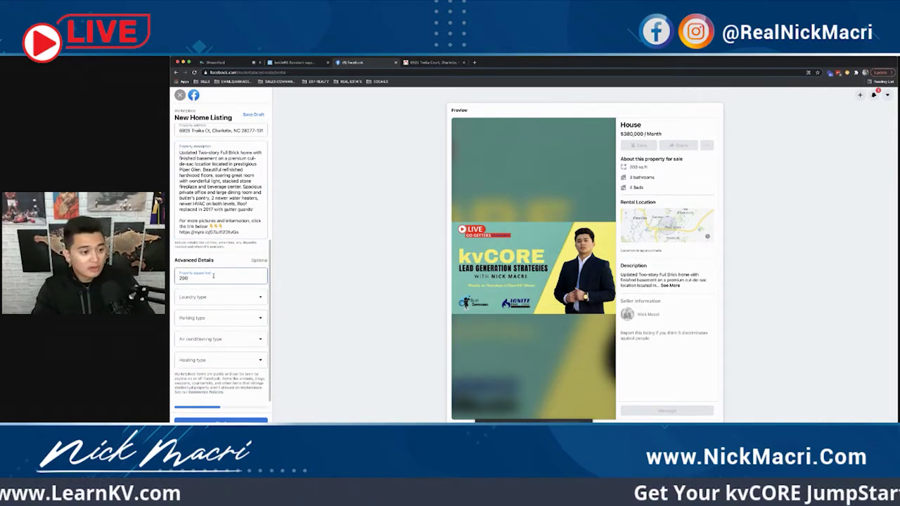
left_click(214, 304)
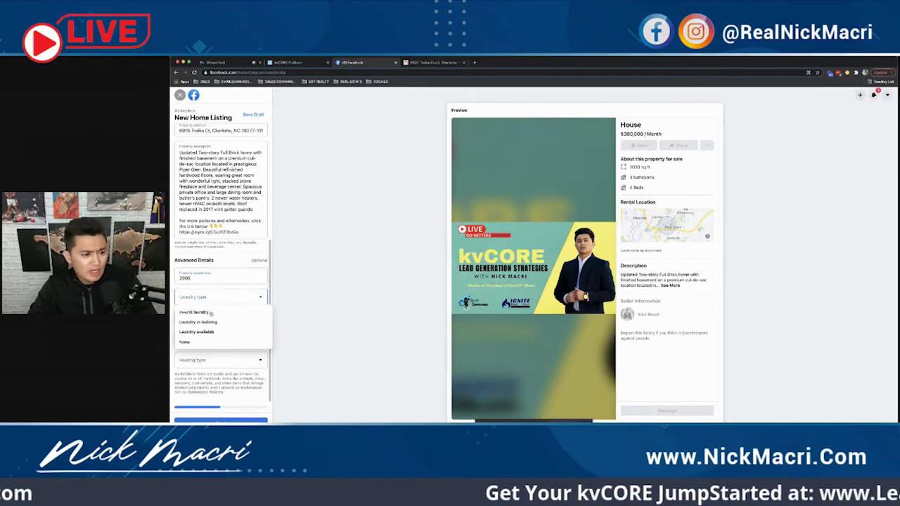
left_click(322, 291)
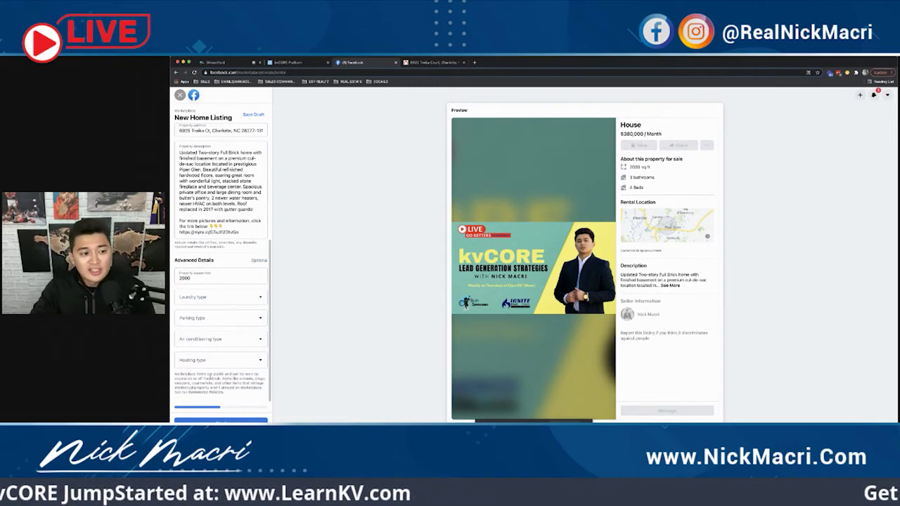
Step: Review the description's first paragraph and the call-to-action line
scroll(210, 376, "up", 5)
scroll(233, 317, "down", 5)
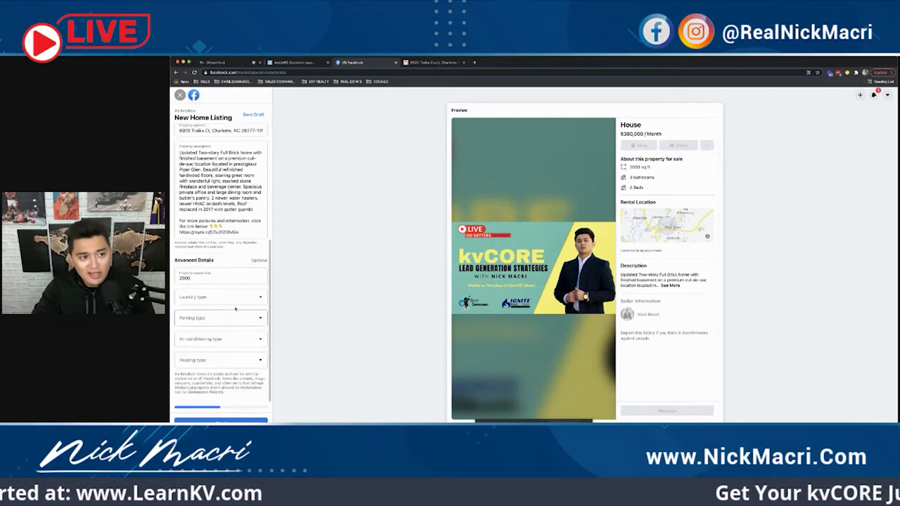
scroll(234, 309, "up", 5)
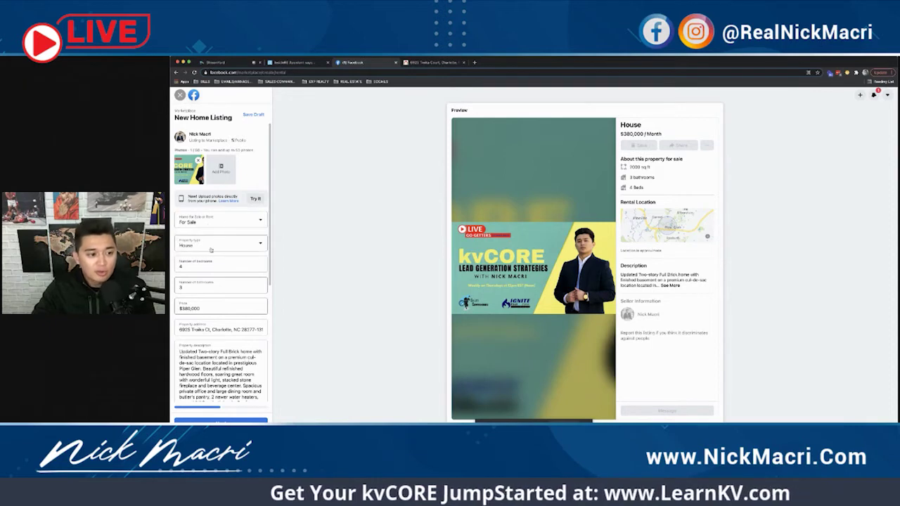
scroll(208, 295, "down", 3)
scroll(207, 310, "down", 1)
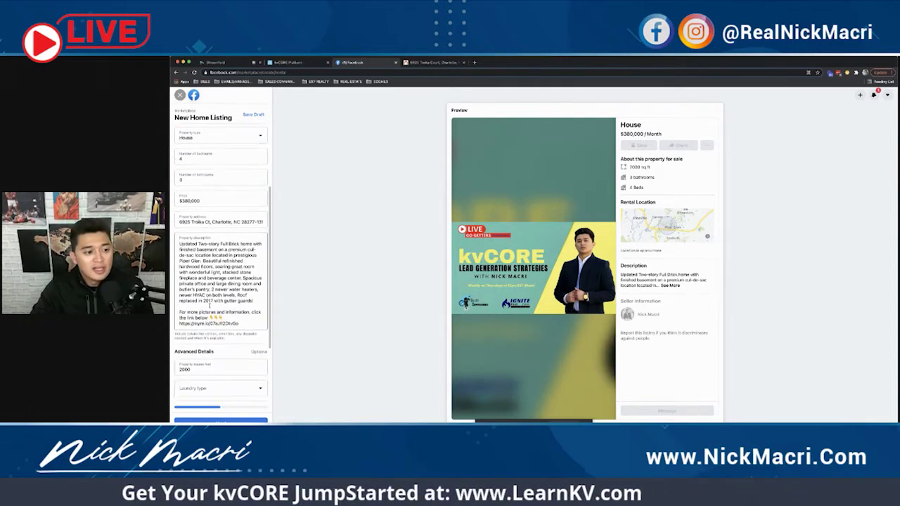
triple_click(205, 246)
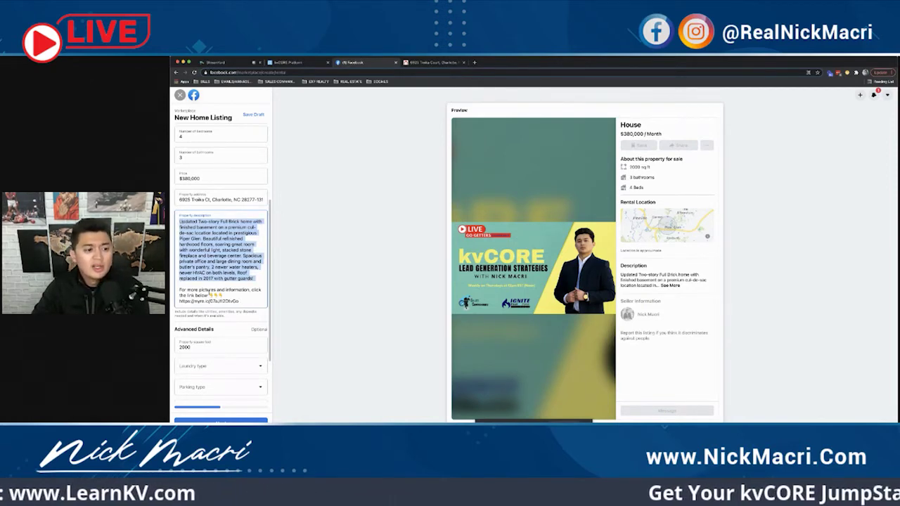
triple_click(219, 291)
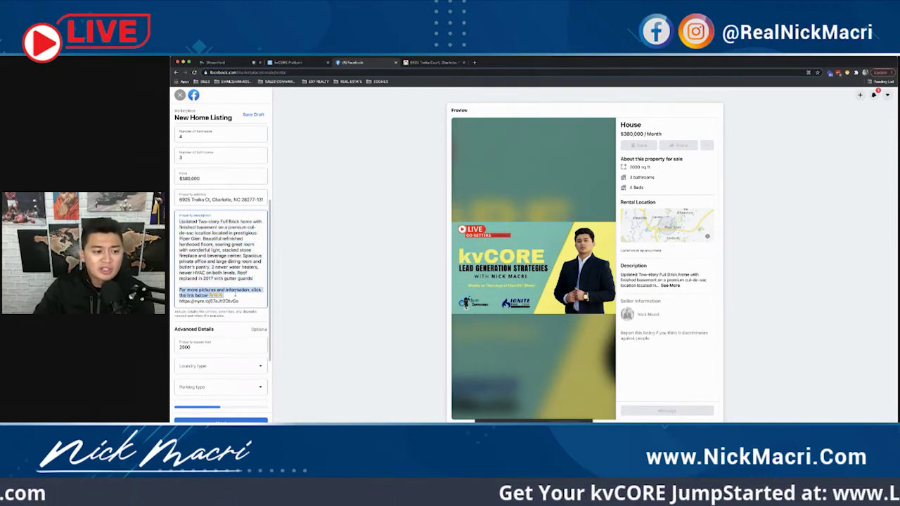
left_click(234, 295)
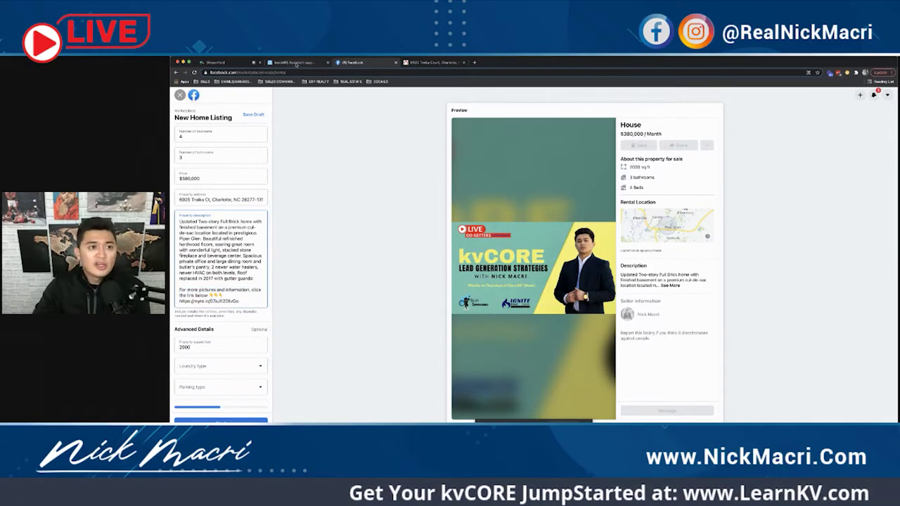
Step: Paste the kvCORE short link into the description and proceed to List in More Places
left_click(293, 63)
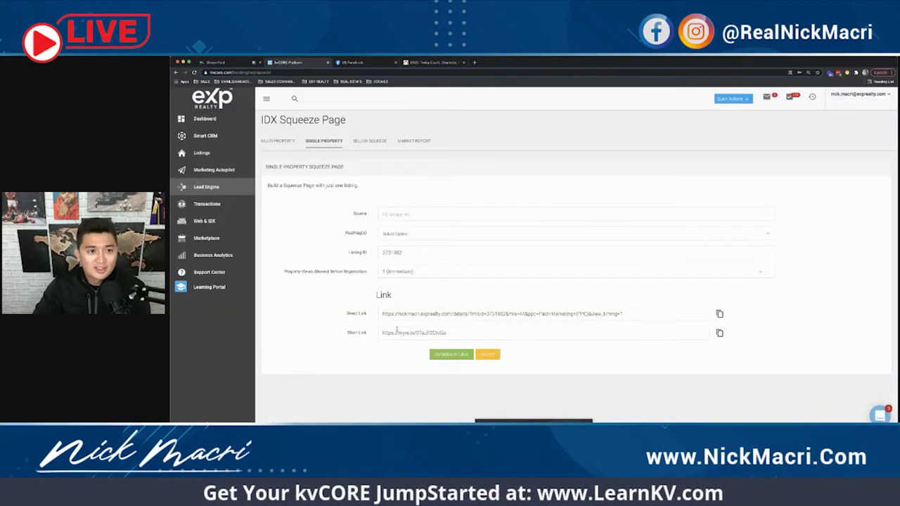
left_click(352, 62)
type("https://myre.io/07aJ1I2DtvGo")
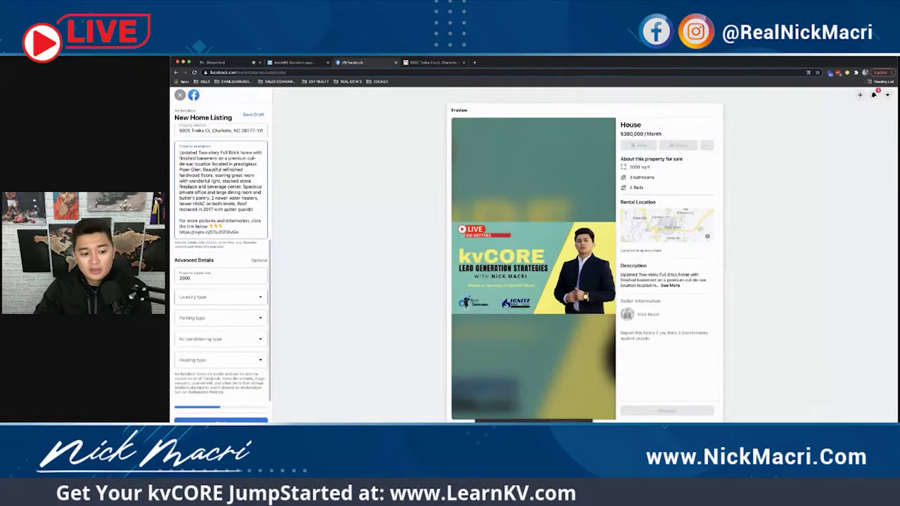
left_click(221, 420)
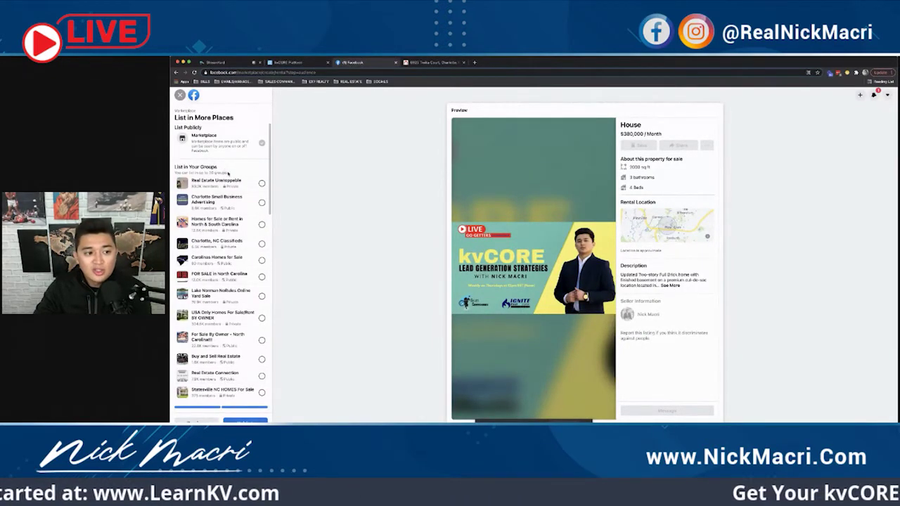
left_click_drag(226, 173, 174, 172)
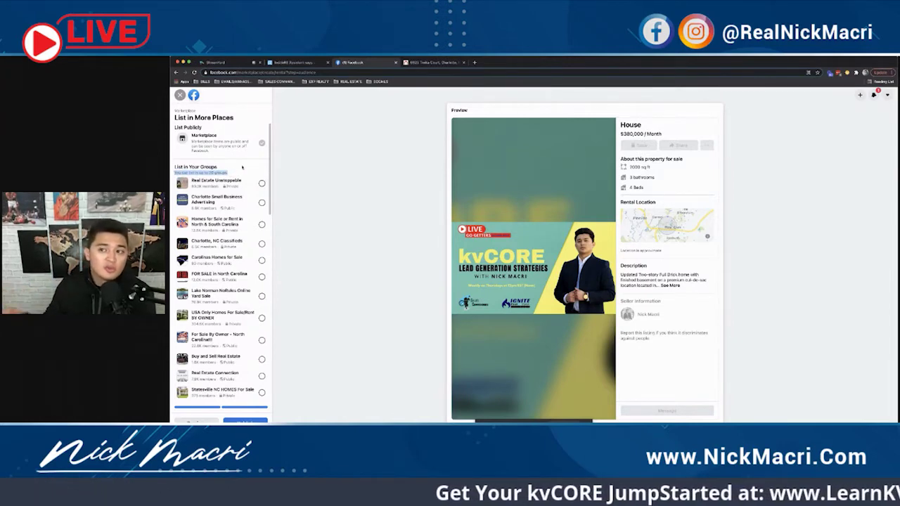
left_click(242, 166)
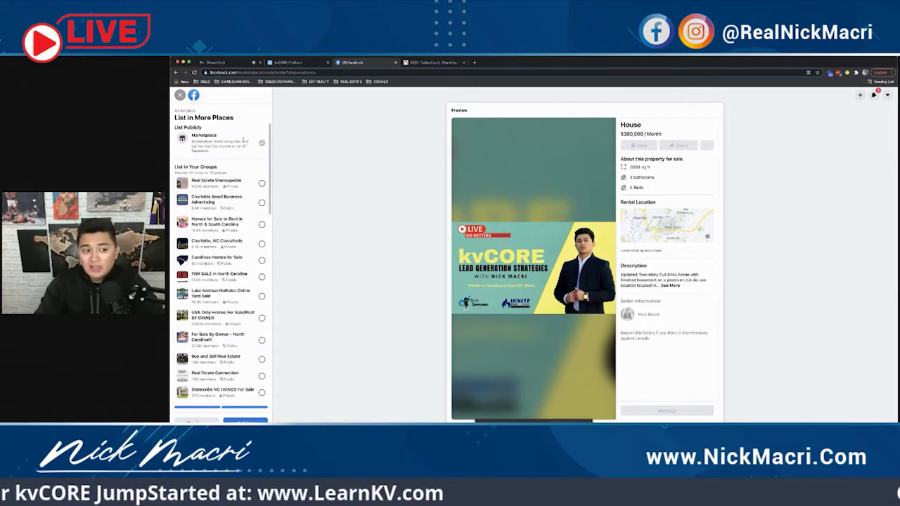
left_click_drag(206, 173, 237, 172)
left_click(237, 172)
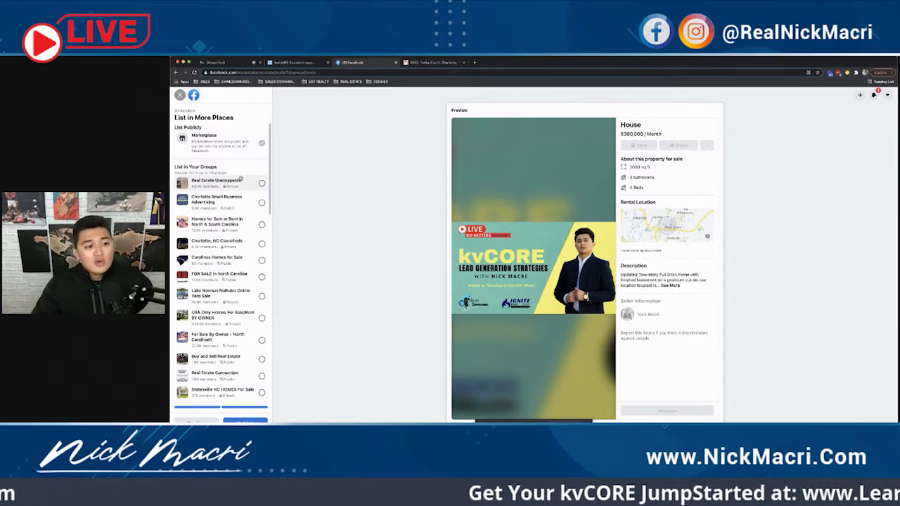
left_click_drag(205, 172, 225, 173)
left_click(235, 165)
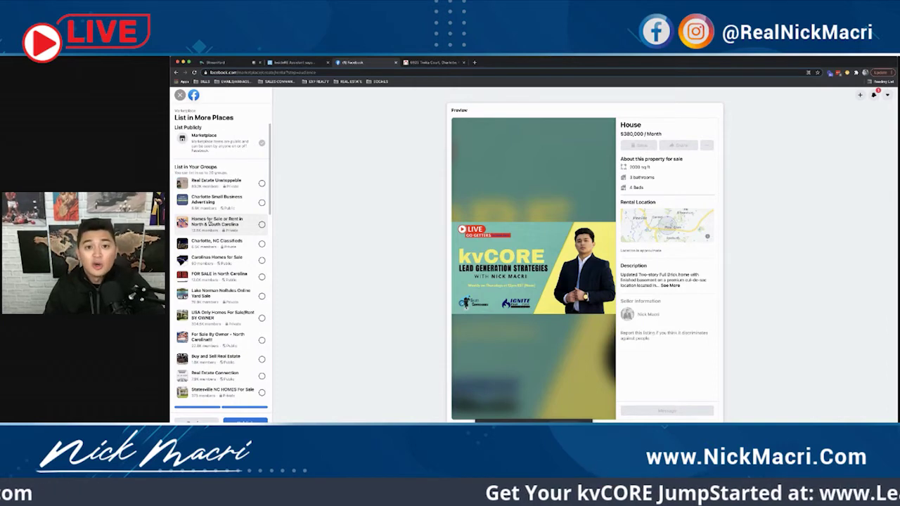
Step: Tick ten groups, Real Estate Unstoppable through Buy and Sell Real Estate, to share the listing
scroll(209, 223, "down", 5)
scroll(219, 262, "up", 7)
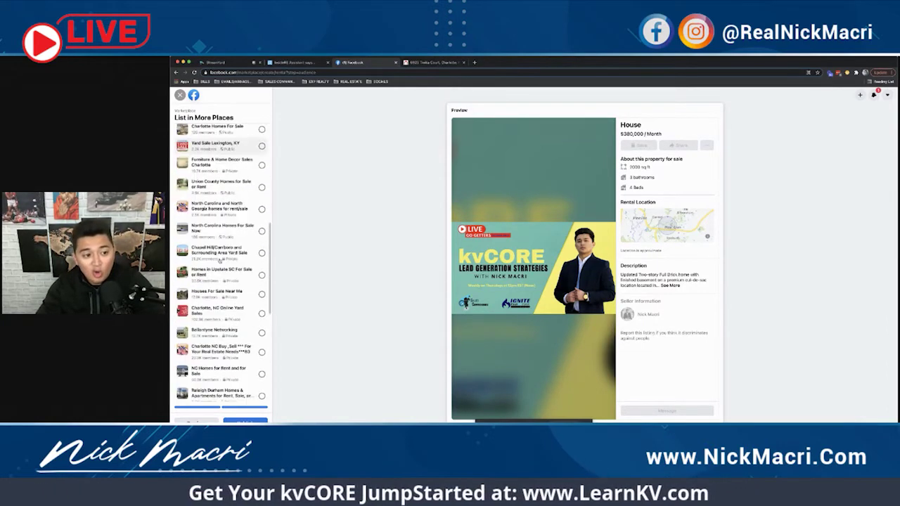
left_click(261, 183)
left_click(261, 202)
left_click(261, 224)
left_click(261, 244)
left_click(261, 260)
left_click(261, 277)
left_click(262, 296)
left_click(262, 317)
left_click(261, 340)
left_click(261, 359)
scroll(221, 312, "down", 3)
scroll(221, 312, "up", 3)
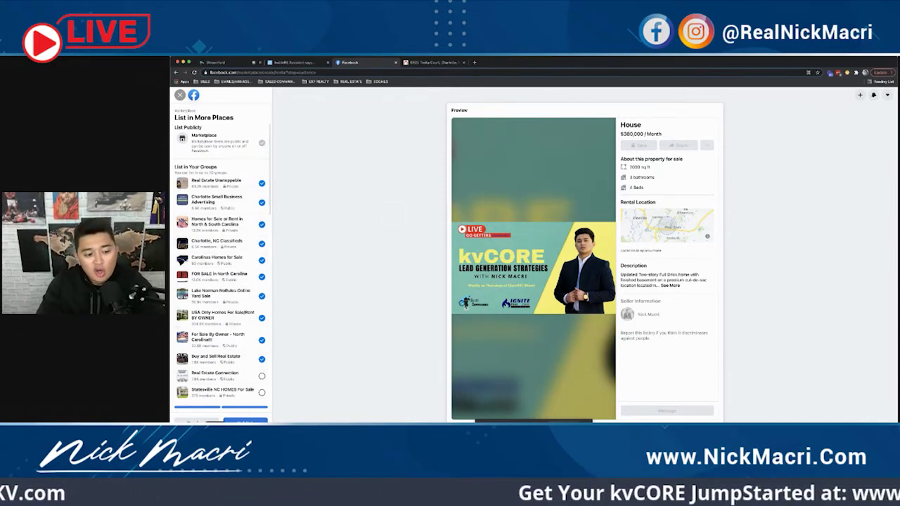
Step: Return to the listing form and review the description's paragraphs
left_click(197, 420)
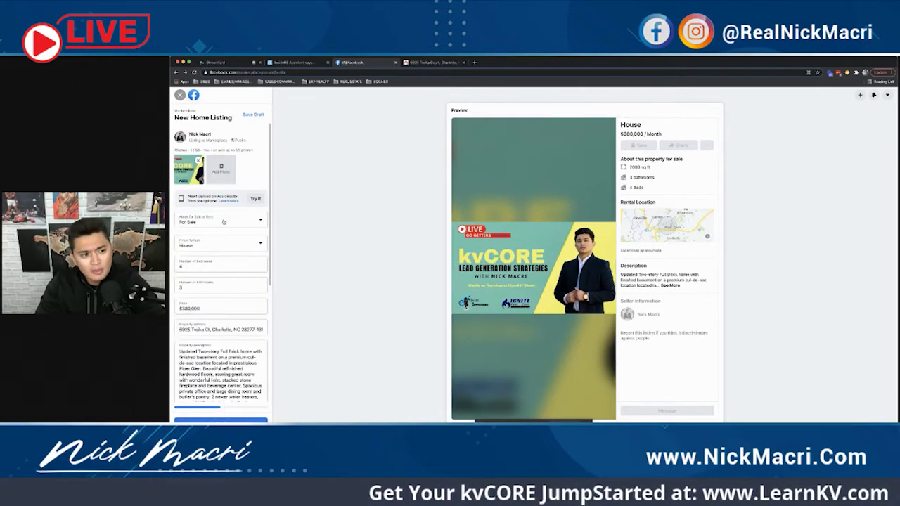
scroll(220, 206, "down", 3)
triple_click(213, 261)
scroll(208, 271, "down", 3)
triple_click(218, 243)
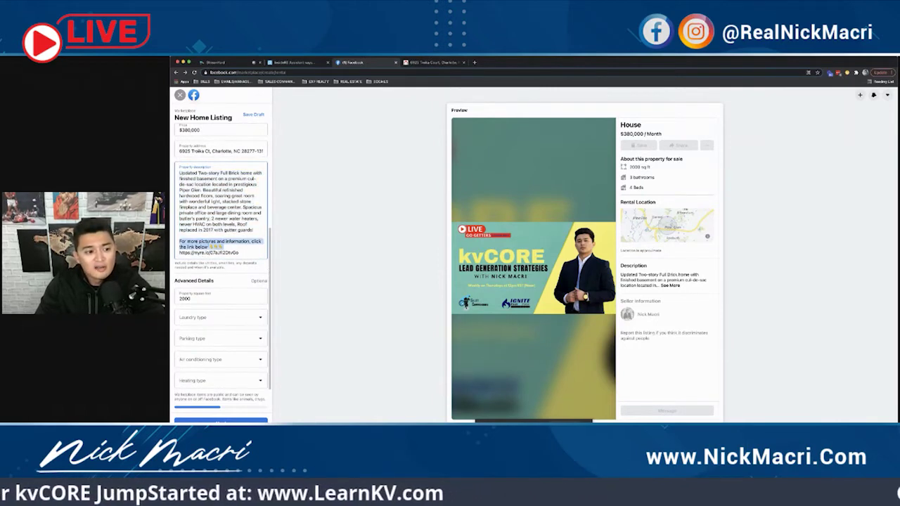
Step: Insert a 'Listed by eXp Realty' line after 'gutter guards!'
left_click(255, 230)
key("Return")
key("Return")
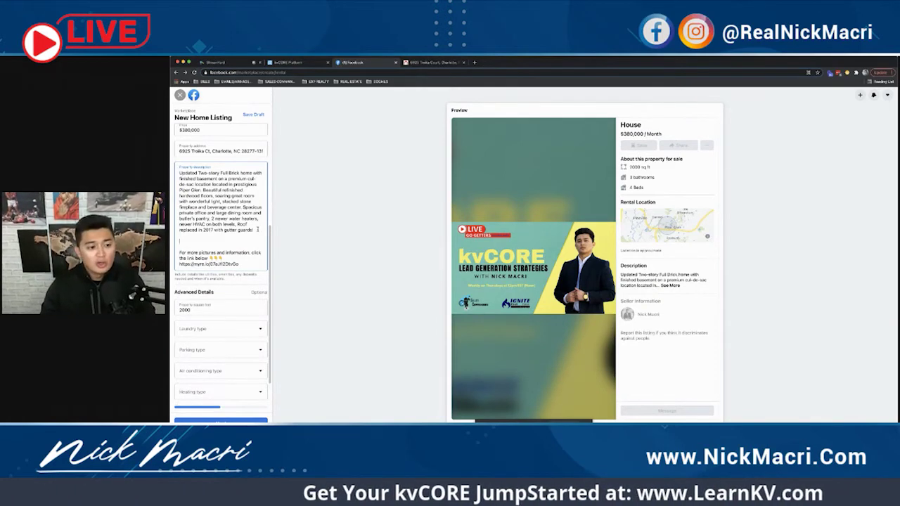
type("Listed by")
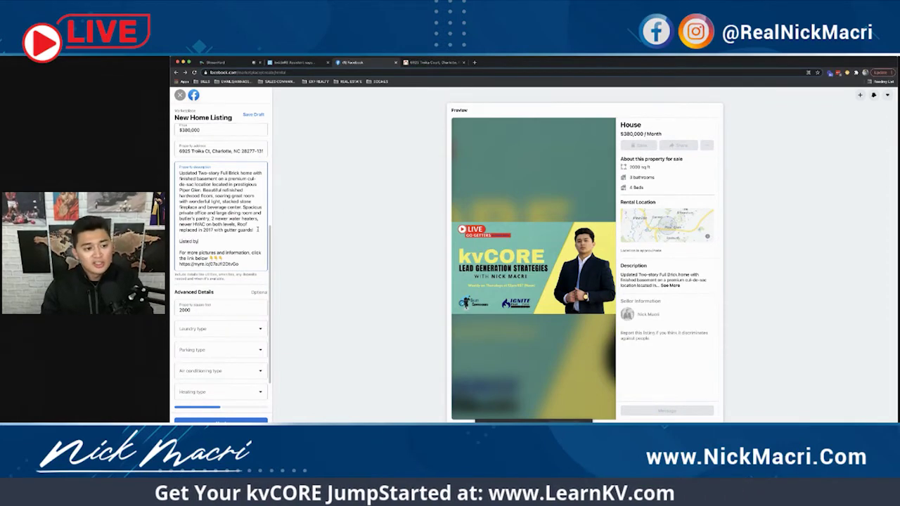
type(" eXp Realty")
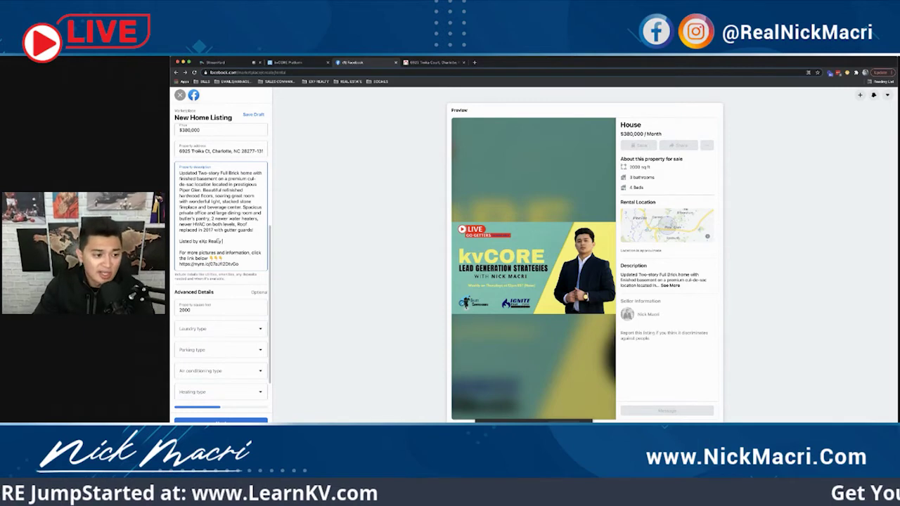
triple_click(236, 241)
left_click(236, 241)
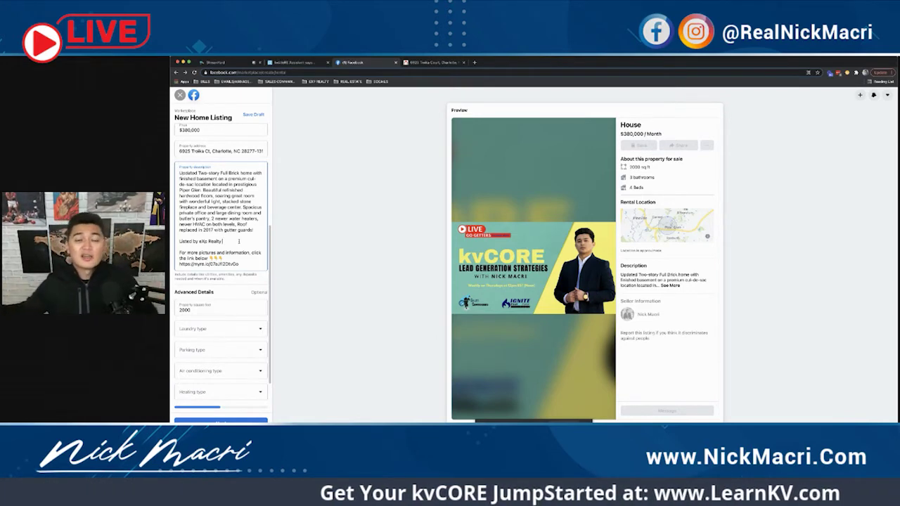
Step: Highlight the 'Listed by eXp Realty' line and the words eXp Realty for review
triple_click(238, 241)
scroll(237, 242, "down", 2)
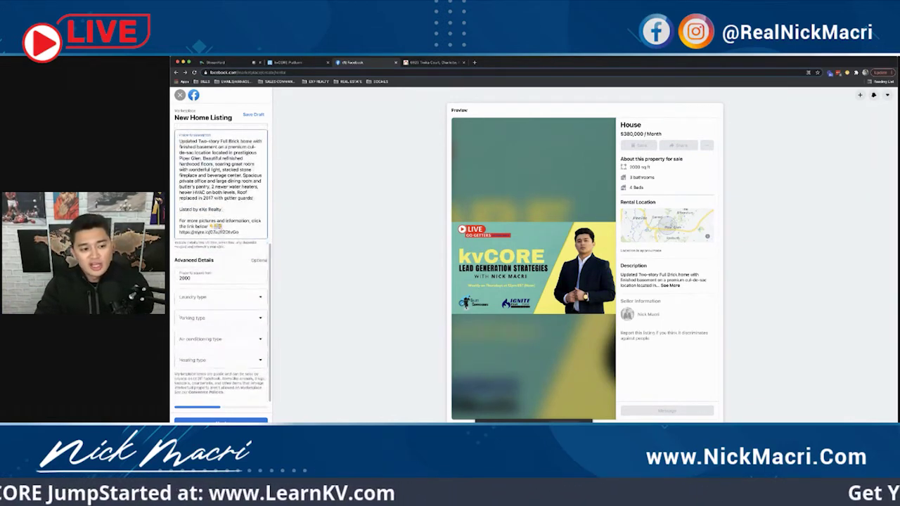
left_click_drag(222, 209, 199, 210)
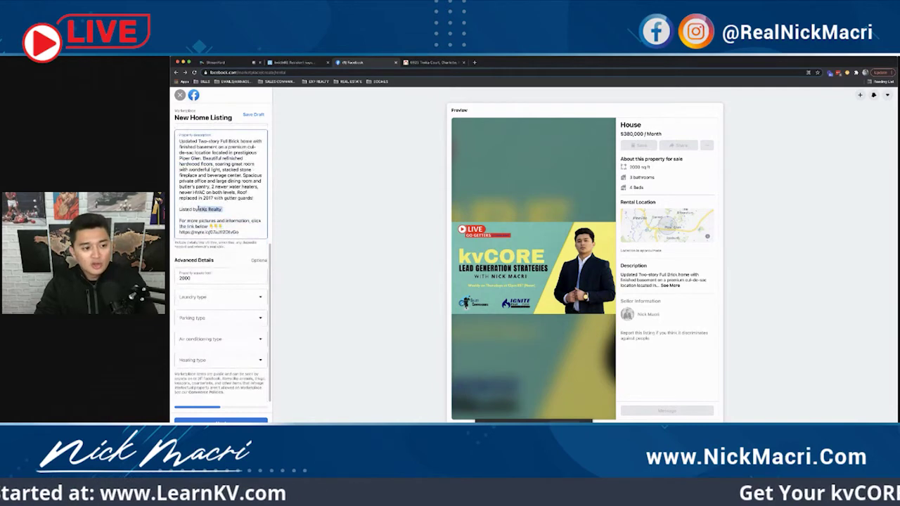
left_click(237, 207)
Step: Highlight the short link in the description, then go back to kvCORE's IDX Squeeze Page
scroll(238, 207, "up", 3)
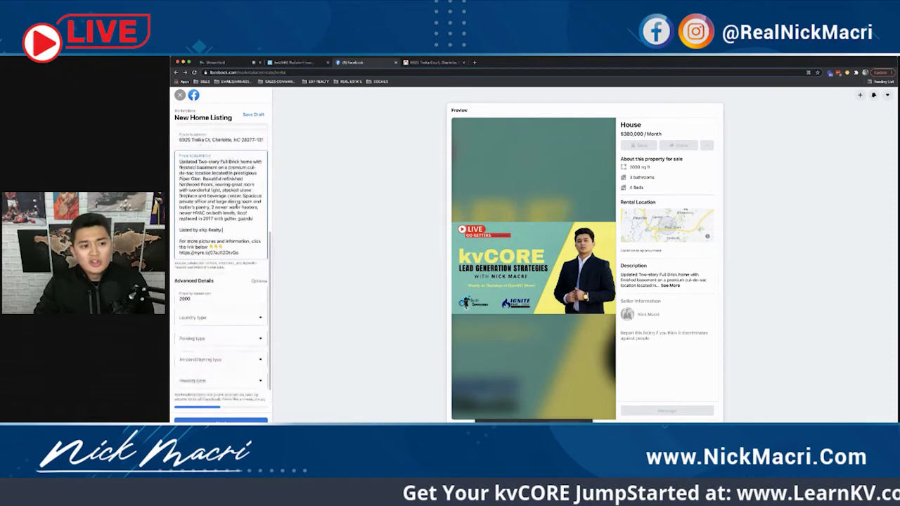
scroll(238, 208, "down", 1)
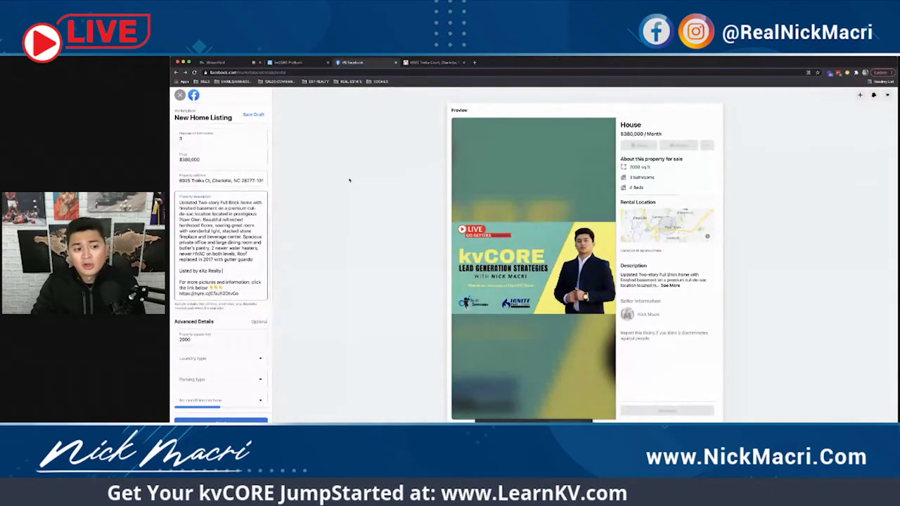
left_click_drag(238, 293, 180, 293)
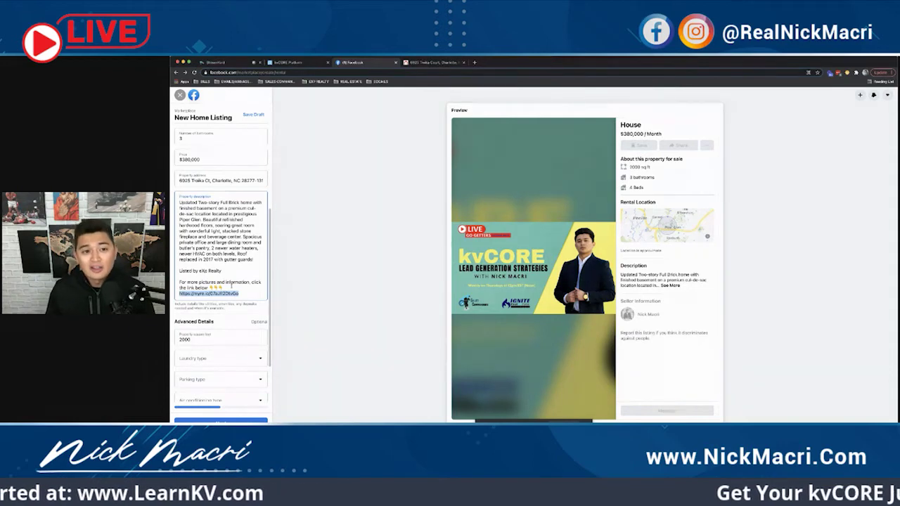
left_click(231, 284)
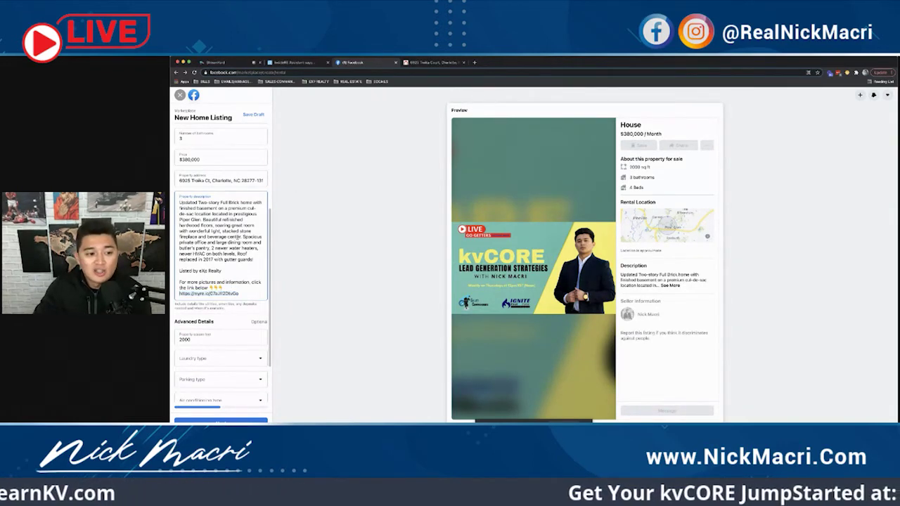
scroll(230, 284, "up", 3)
left_click(295, 63)
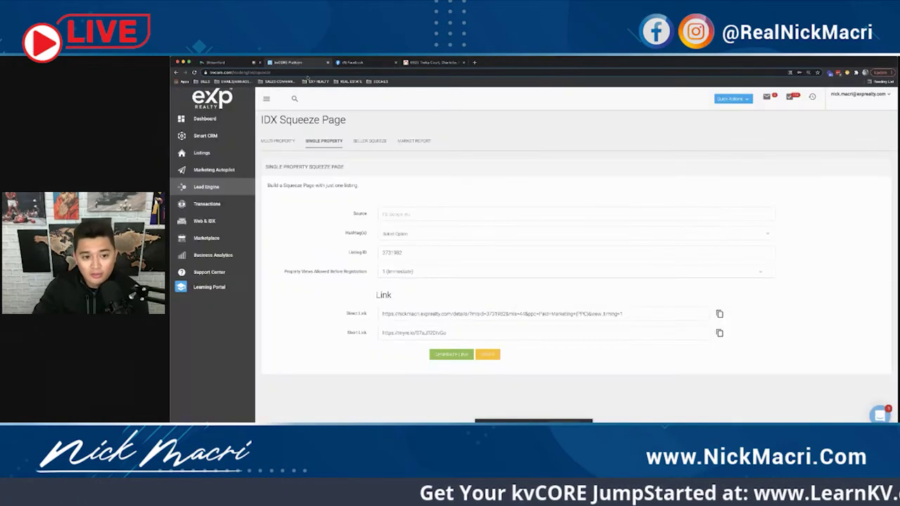
Step: Browse the Seller Squeeze and Market Report builders, then return to the Facebook listing form
left_click(370, 142)
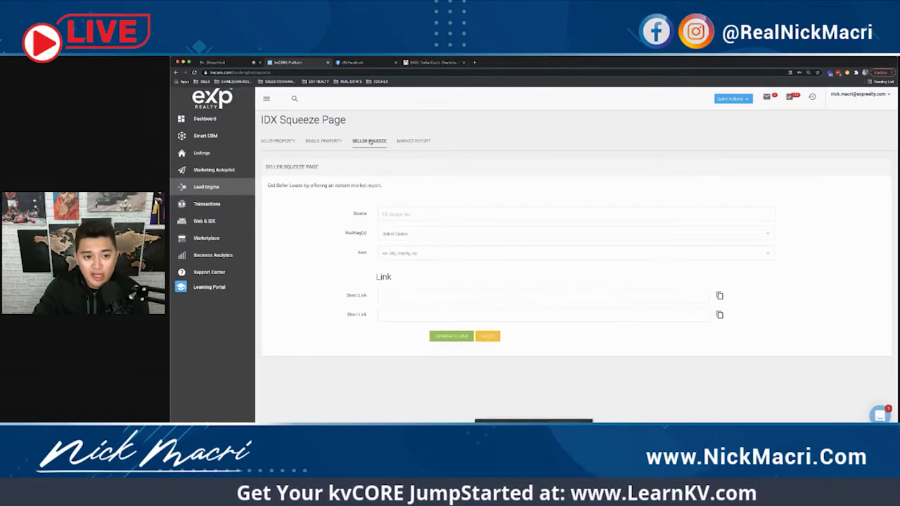
left_click(408, 141)
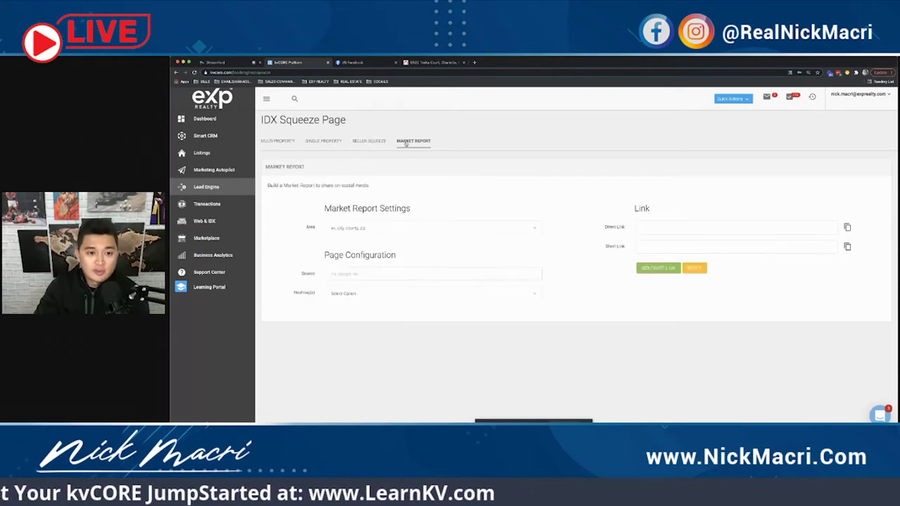
left_click(372, 143)
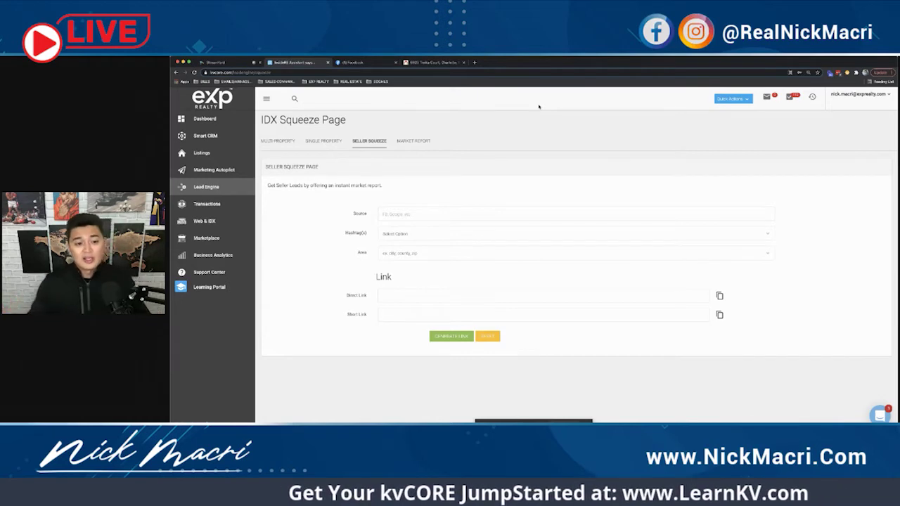
left_click(353, 62)
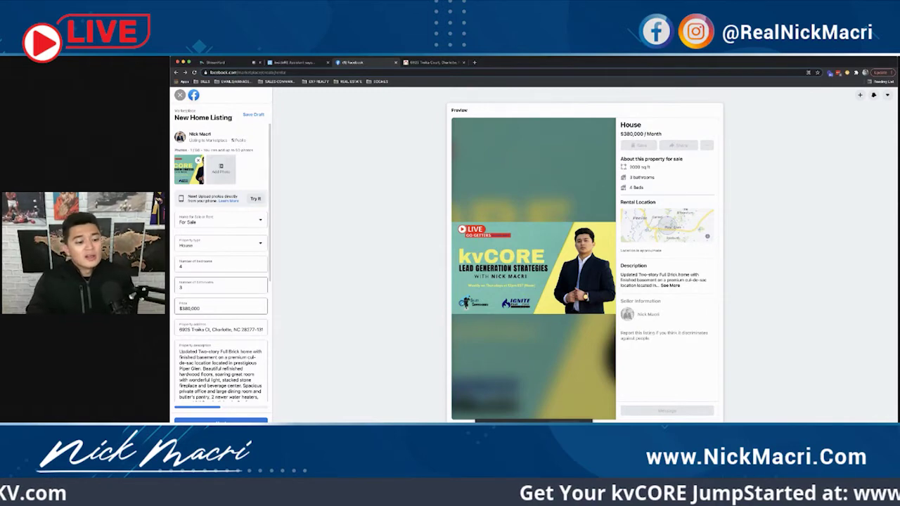
Step: Reopen the List in More Places groups, then go back to kvCORE's Seller Squeeze builder
left_click(221, 421)
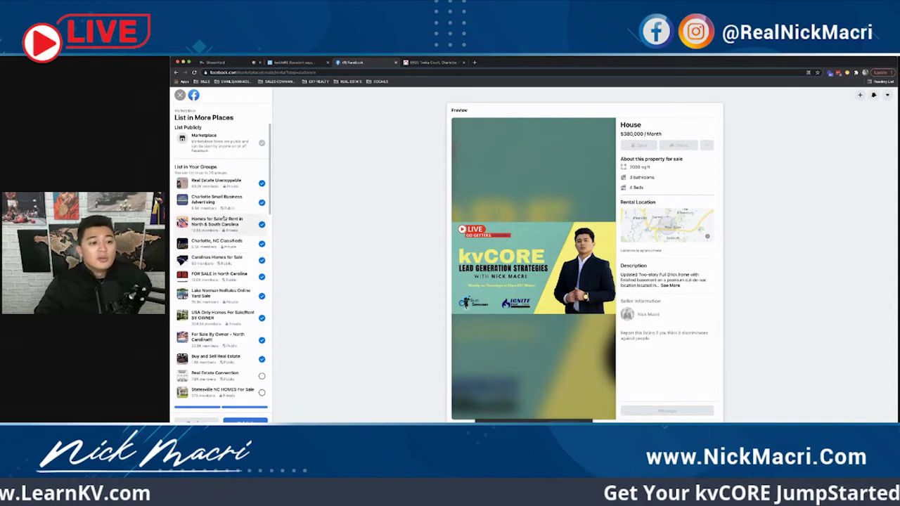
left_click(298, 63)
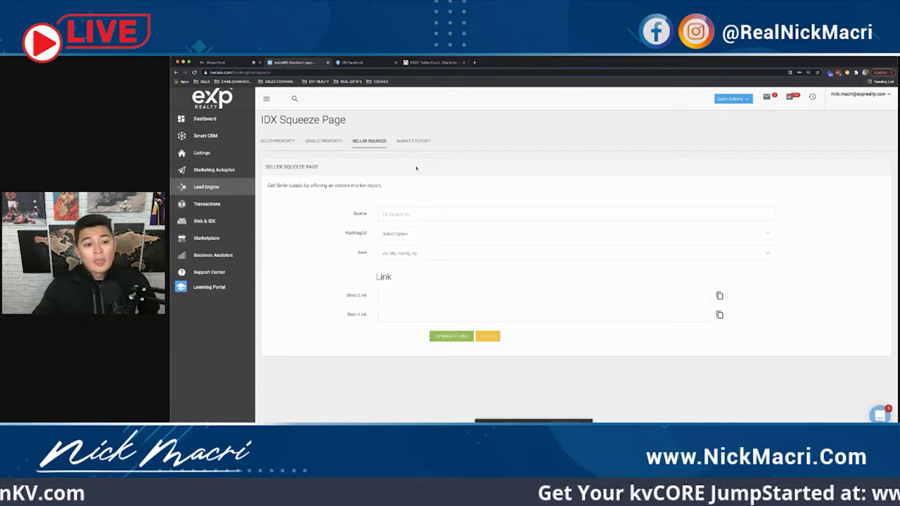
Step: Generate a seller squeeze link for city:Charlotte and copy it to the clipboard
left_click(412, 253)
type("charlotte")
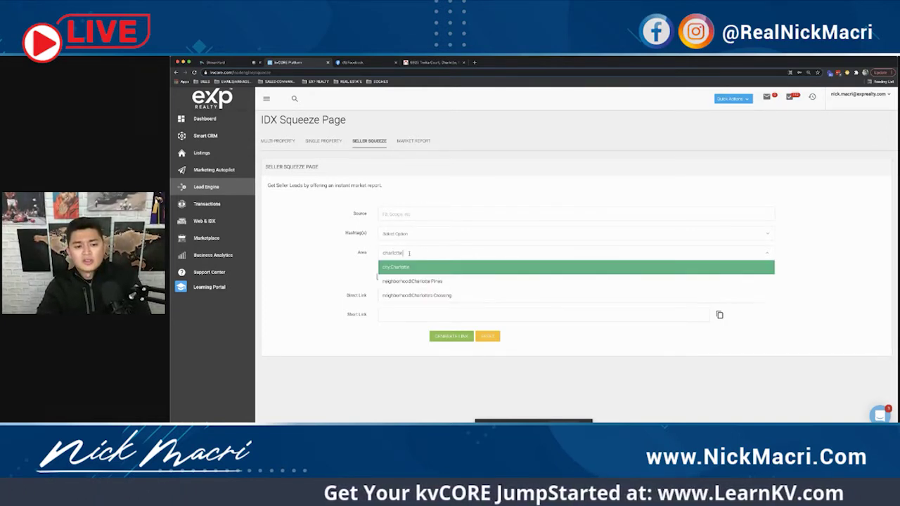
key("Return")
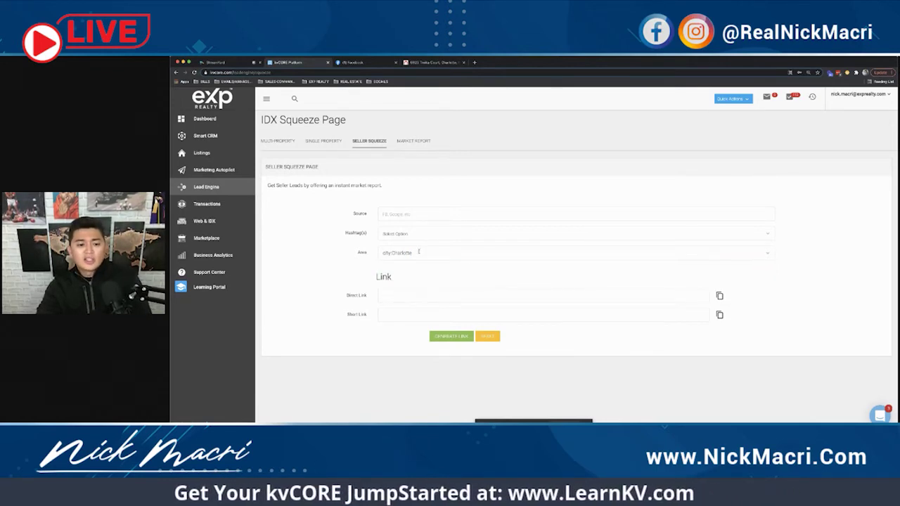
left_click(451, 336)
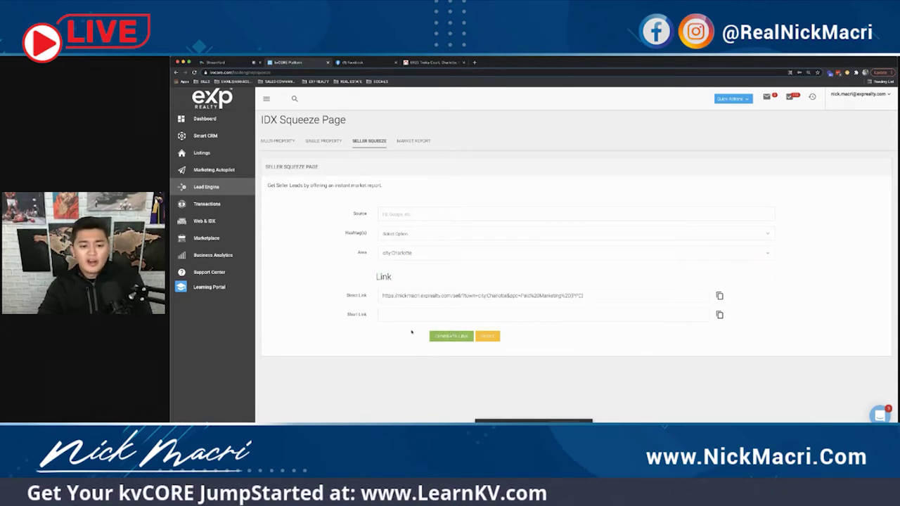
left_click(719, 295)
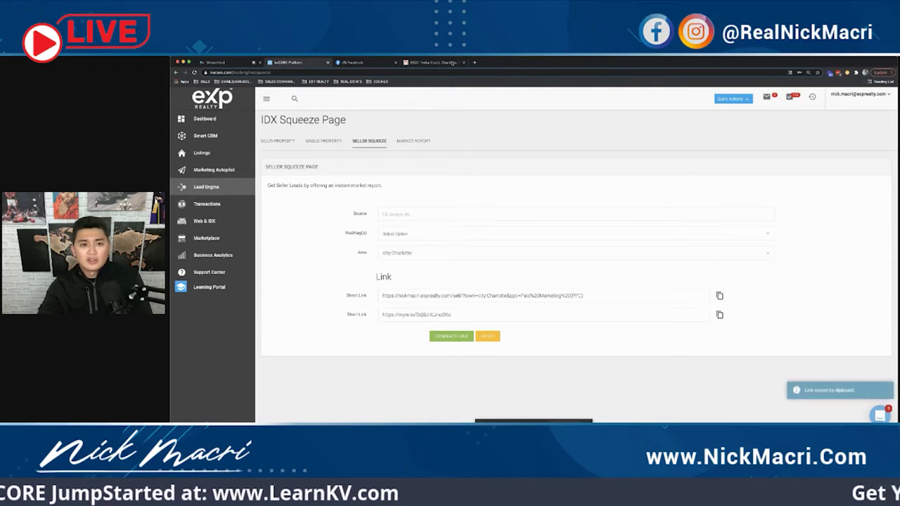
left_click(475, 63)
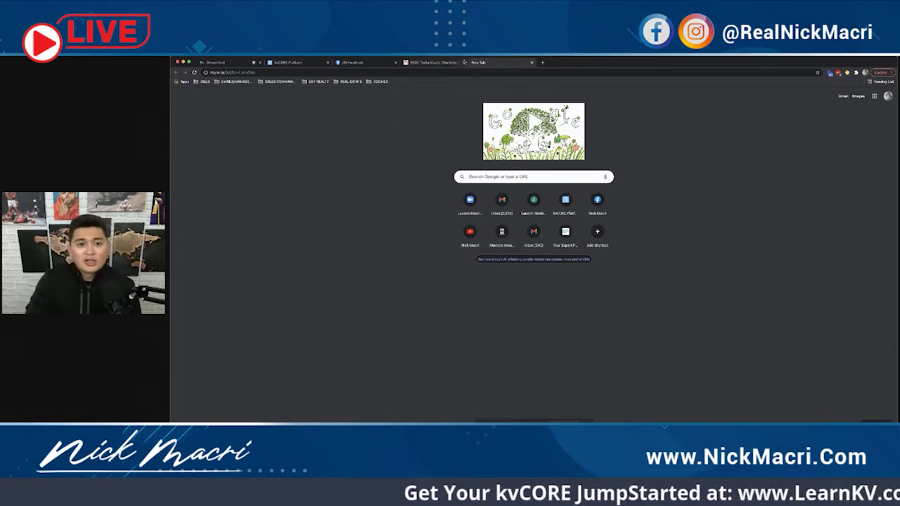
Step: Close the 8925 property tab and load the copied Charlotte short link in the new tab
left_click(464, 62)
left_click(448, 73)
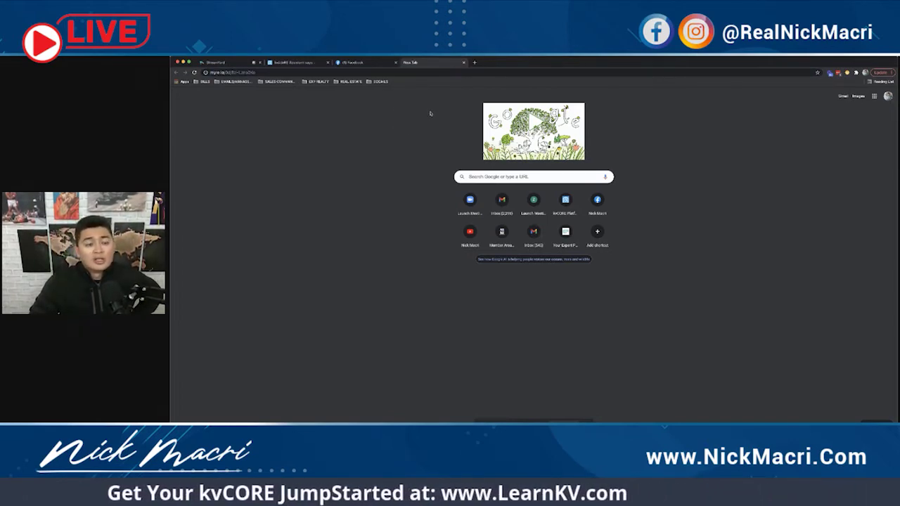
left_click(308, 65)
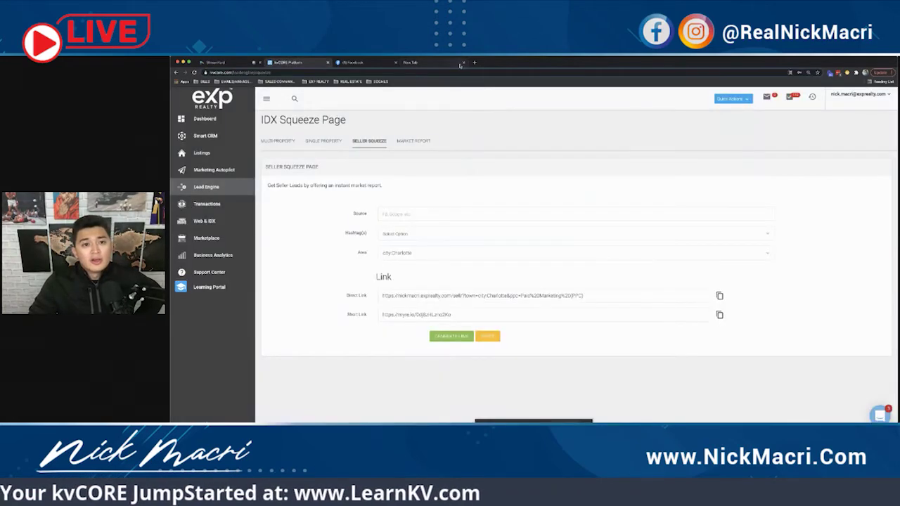
left_click(407, 63)
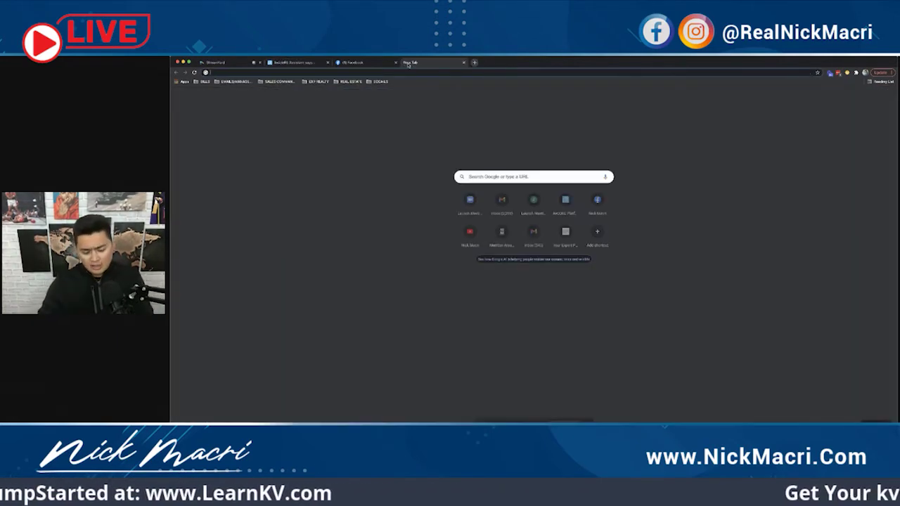
key("ctrl+v")
key("Return")
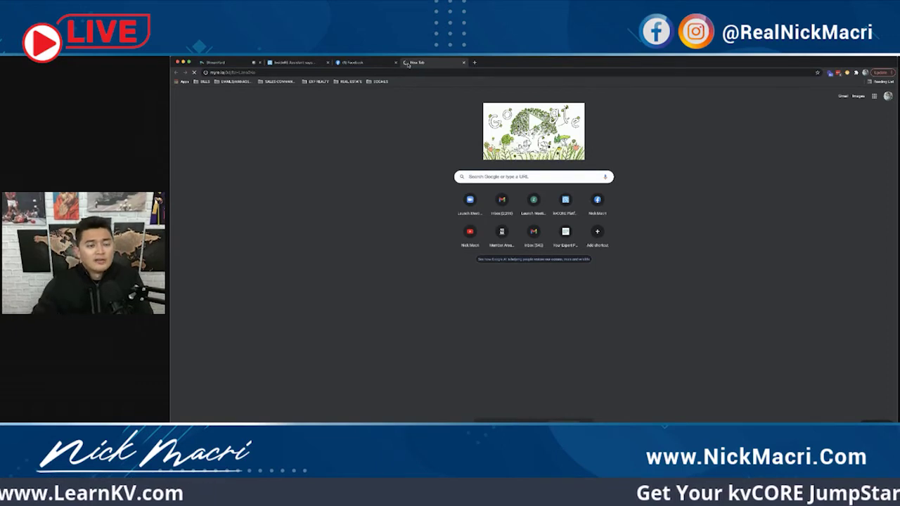